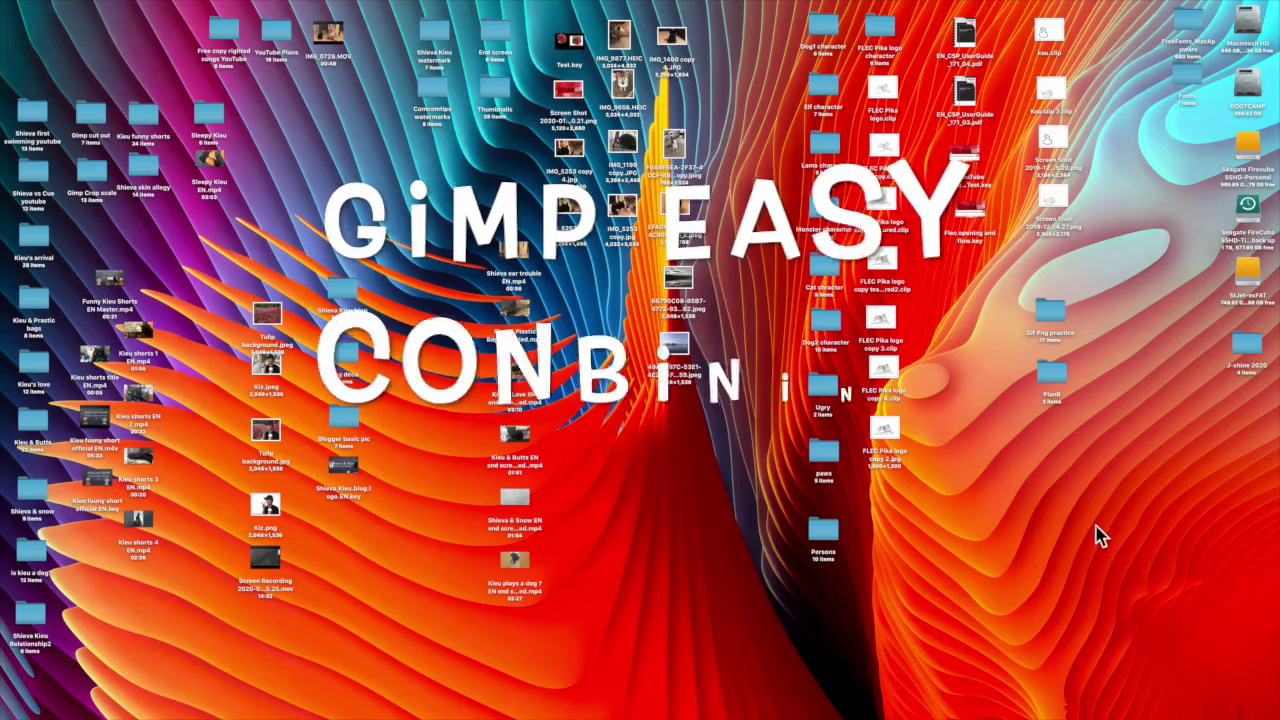
# Launch GIMP 2.10 from the Dock and wait for the empty workspace
pyautogui.click(1070, 706)
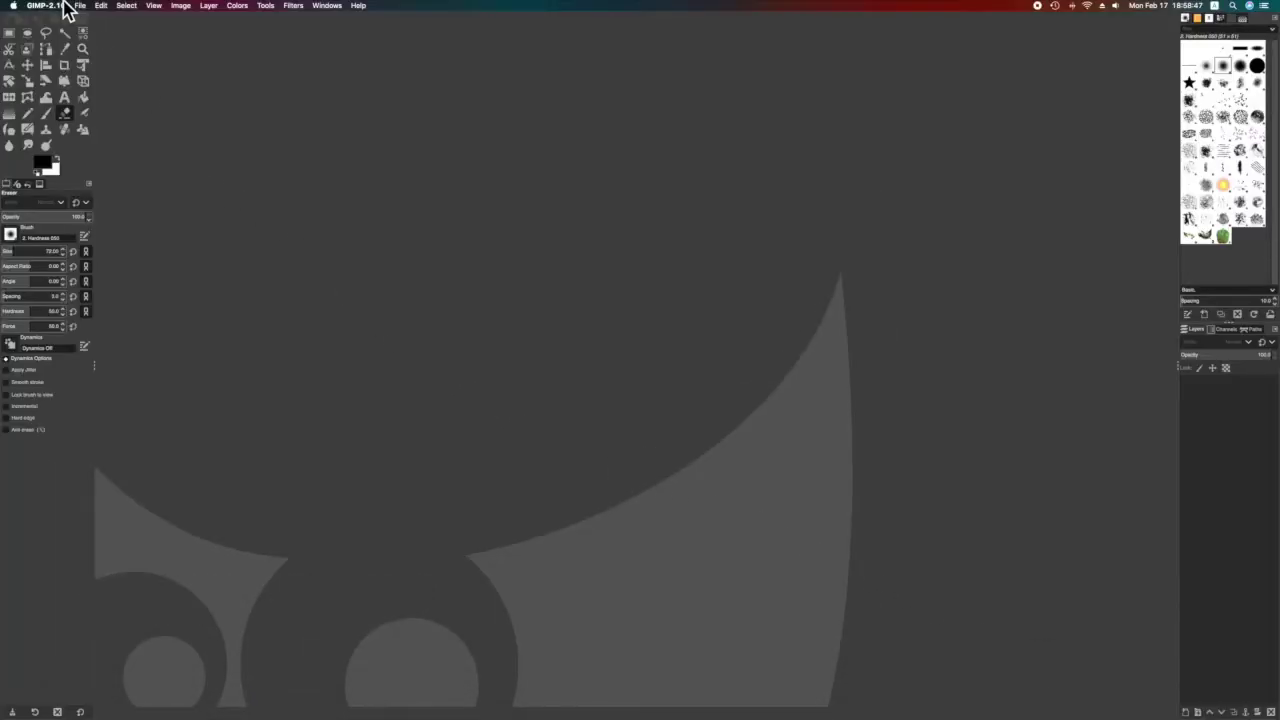
pyautogui.click(80, 6)
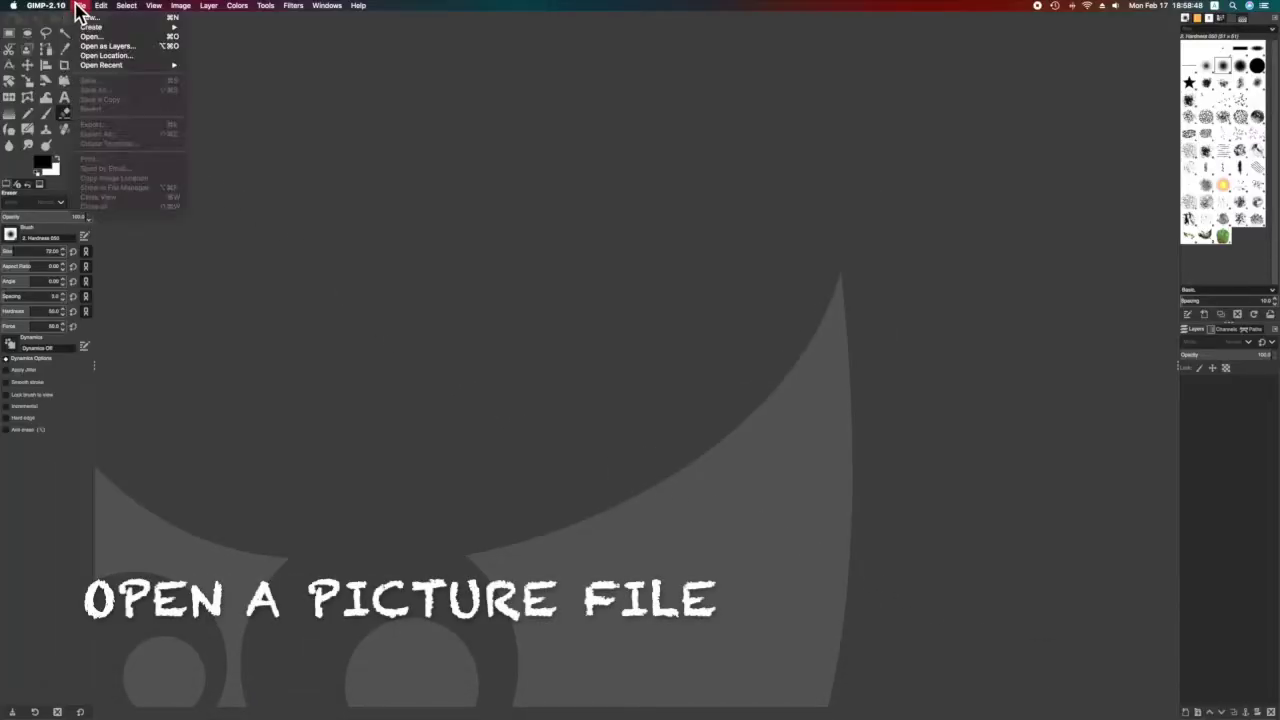
# Open the boy's photo 'Kiz copy.jpeg' from the Pictures folder
pyautogui.click(90, 37)
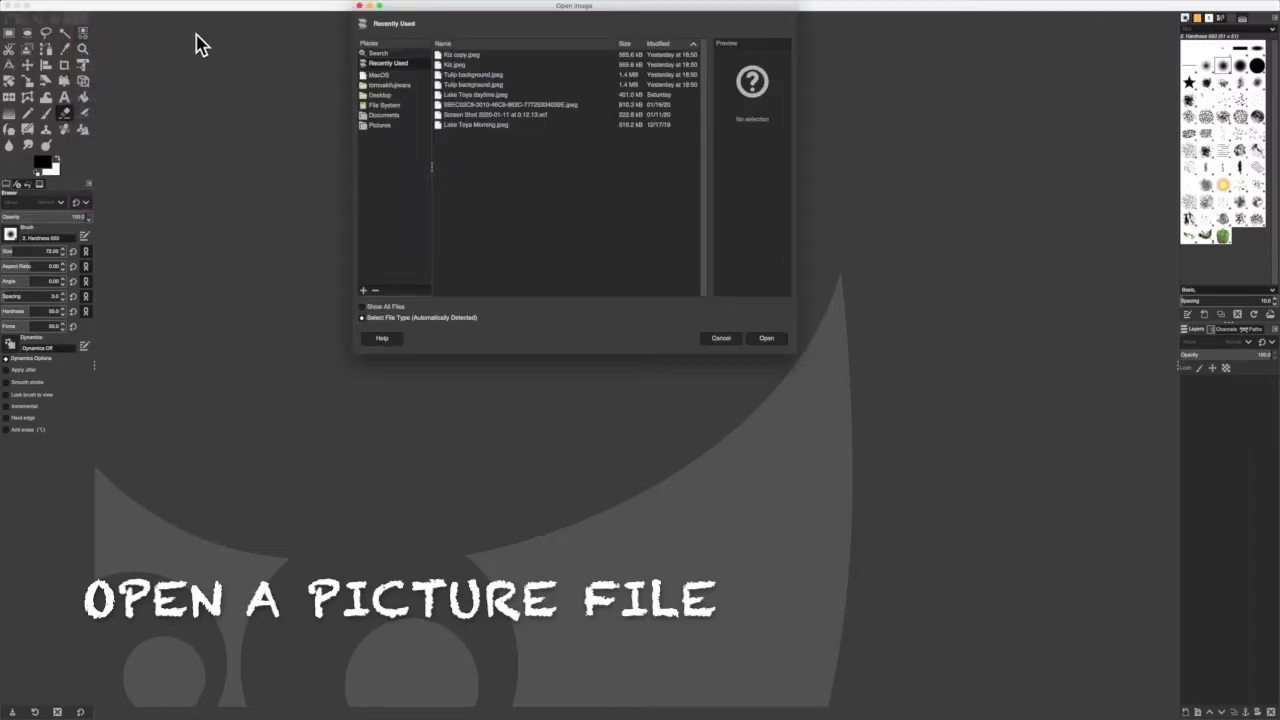
pyautogui.click(367, 126)
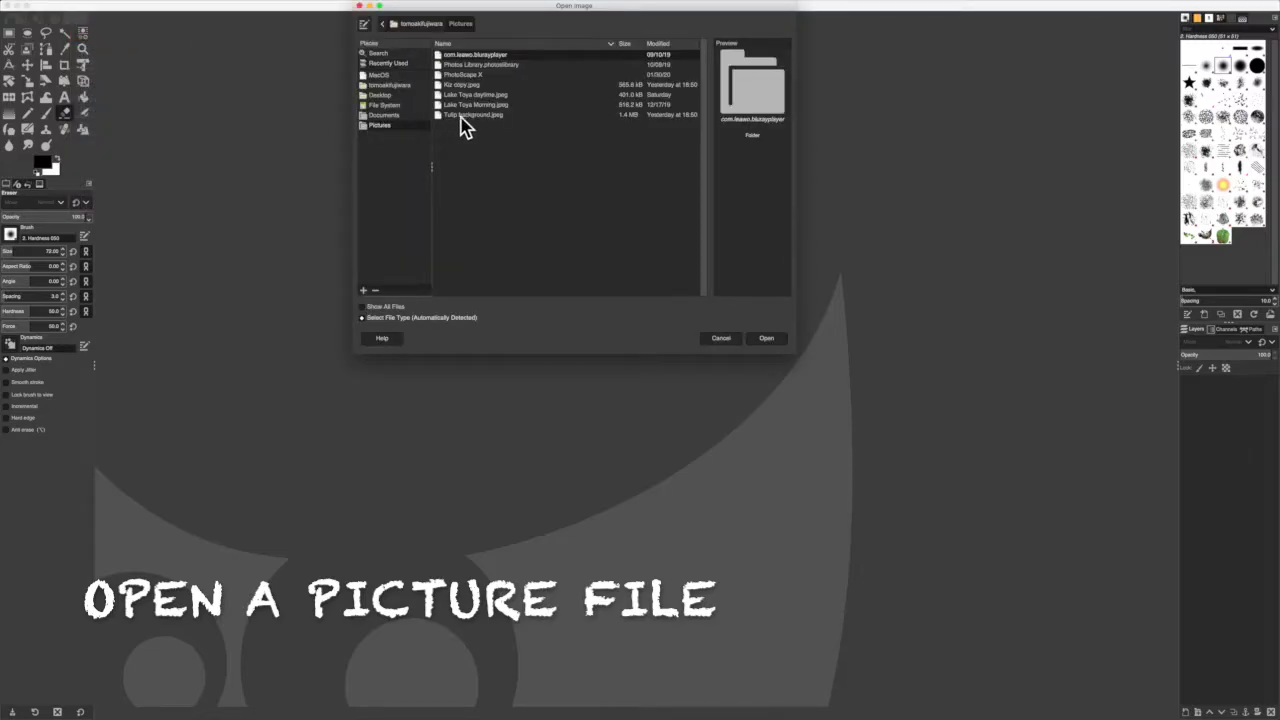
pyautogui.click(471, 86)
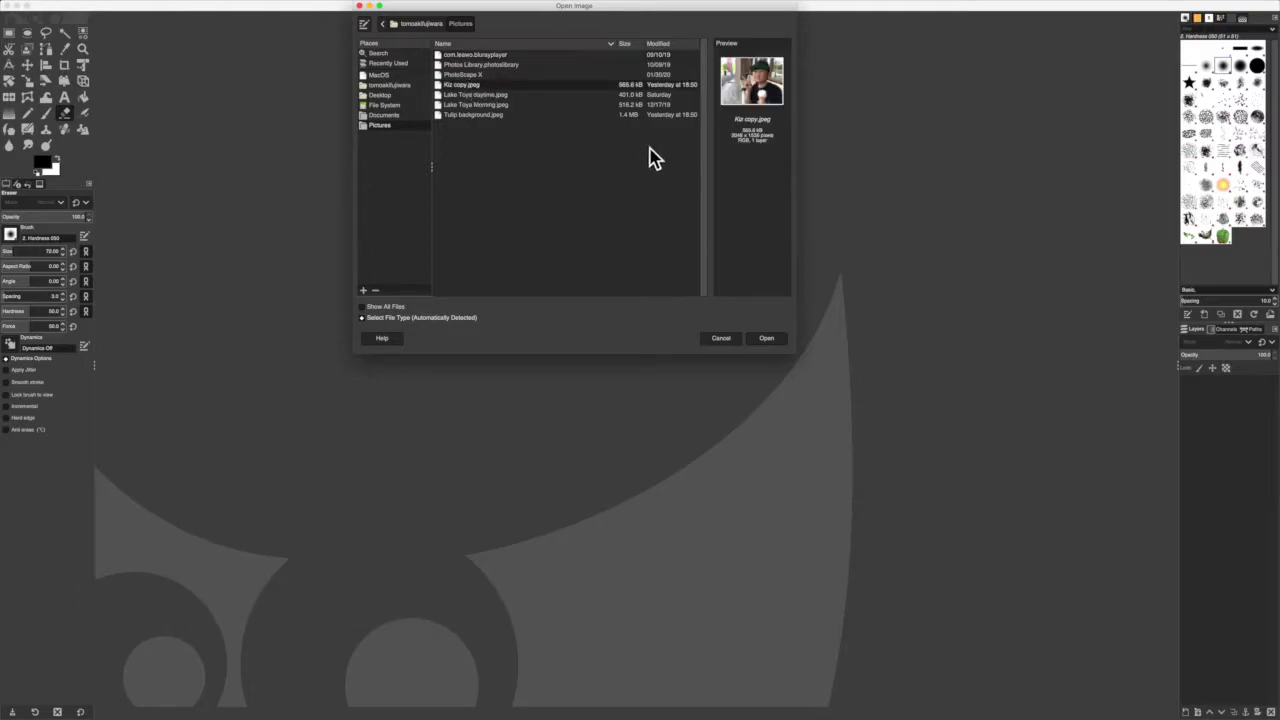
pyautogui.click(766, 339)
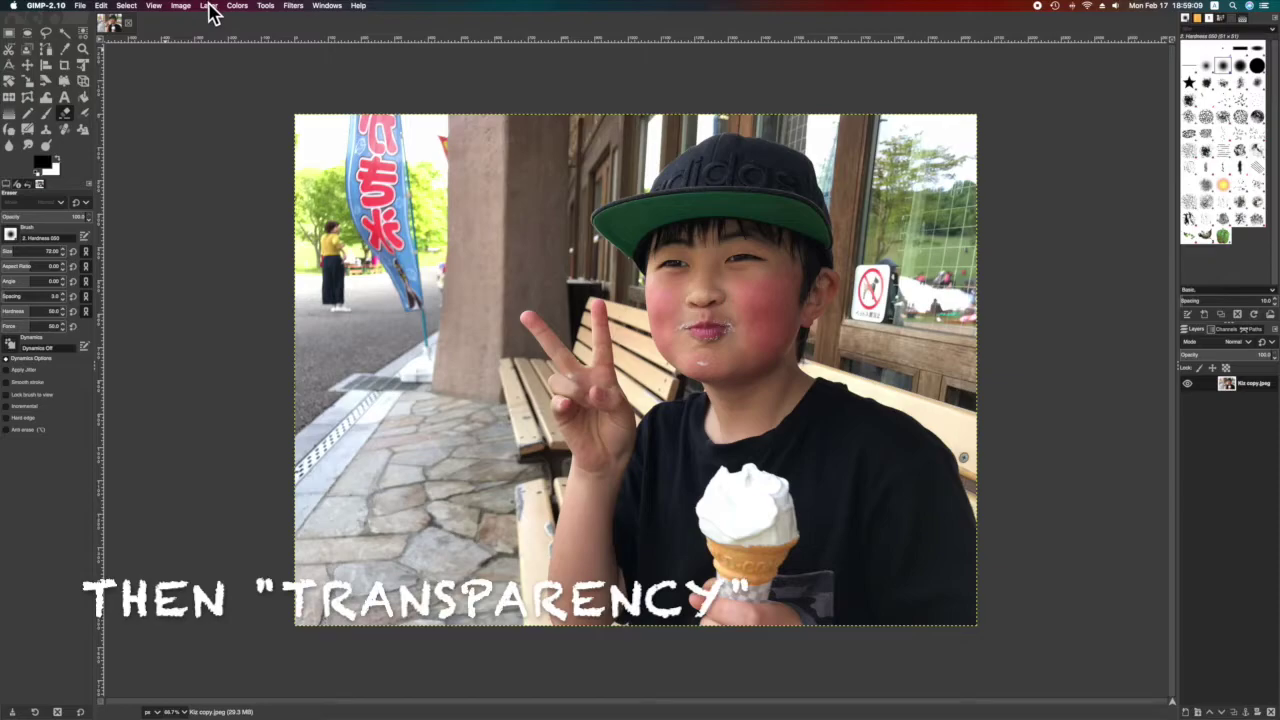
# Add an alpha channel to the photo's single layer via Layer > Transparency
pyautogui.click(211, 6)
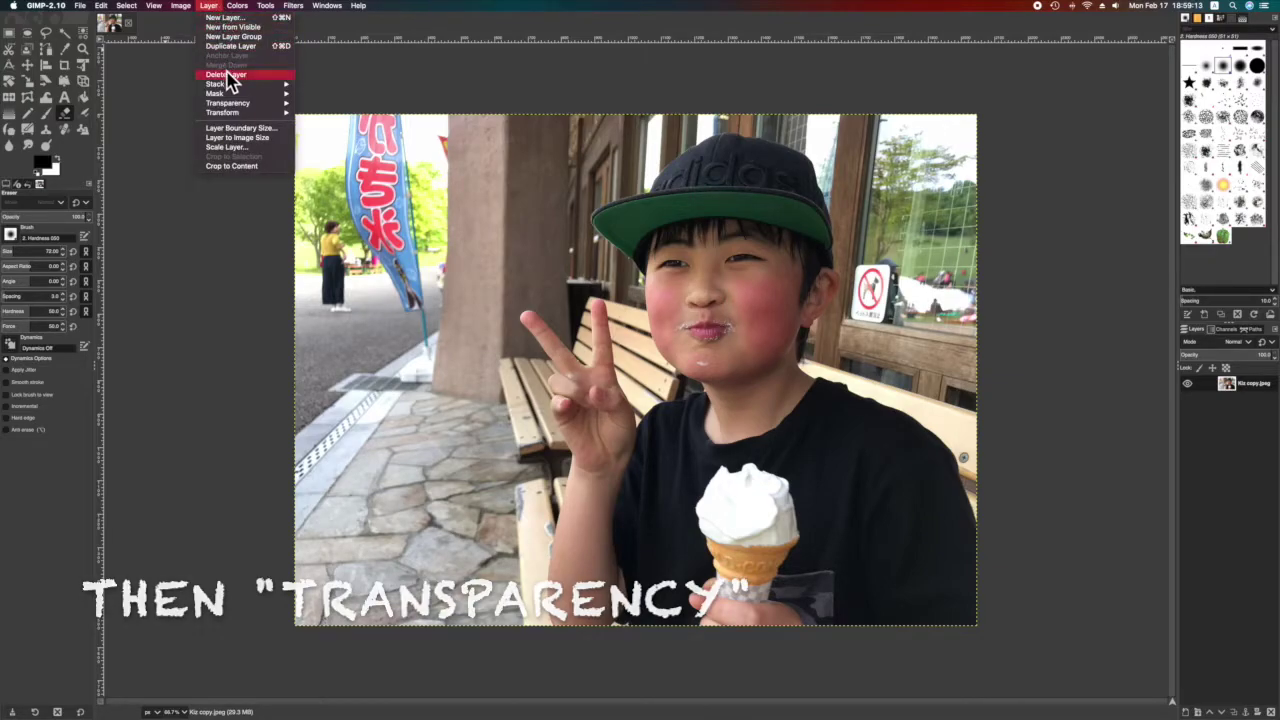
pyautogui.moveTo(229, 103)
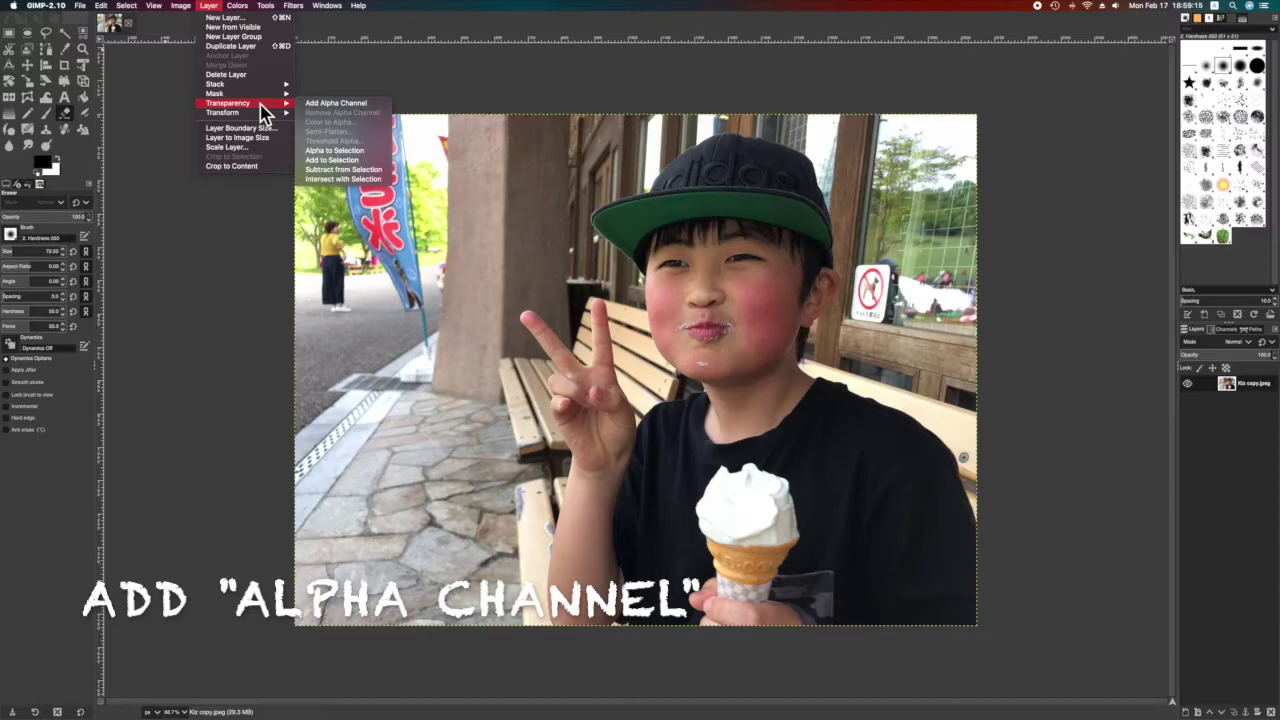
pyautogui.click(336, 103)
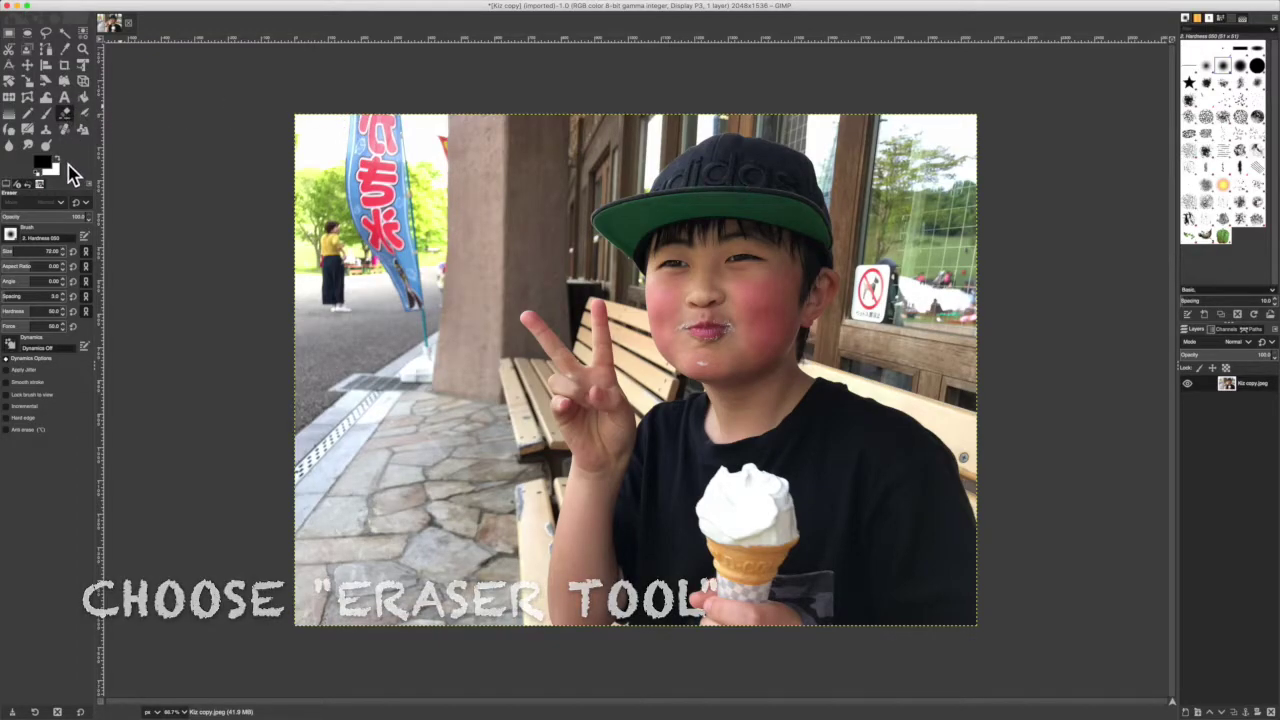
# Give the Eraser a size 50, 3.0-spacing hardness brush and erase a test patch beside the pillar
pyautogui.click(11, 236)
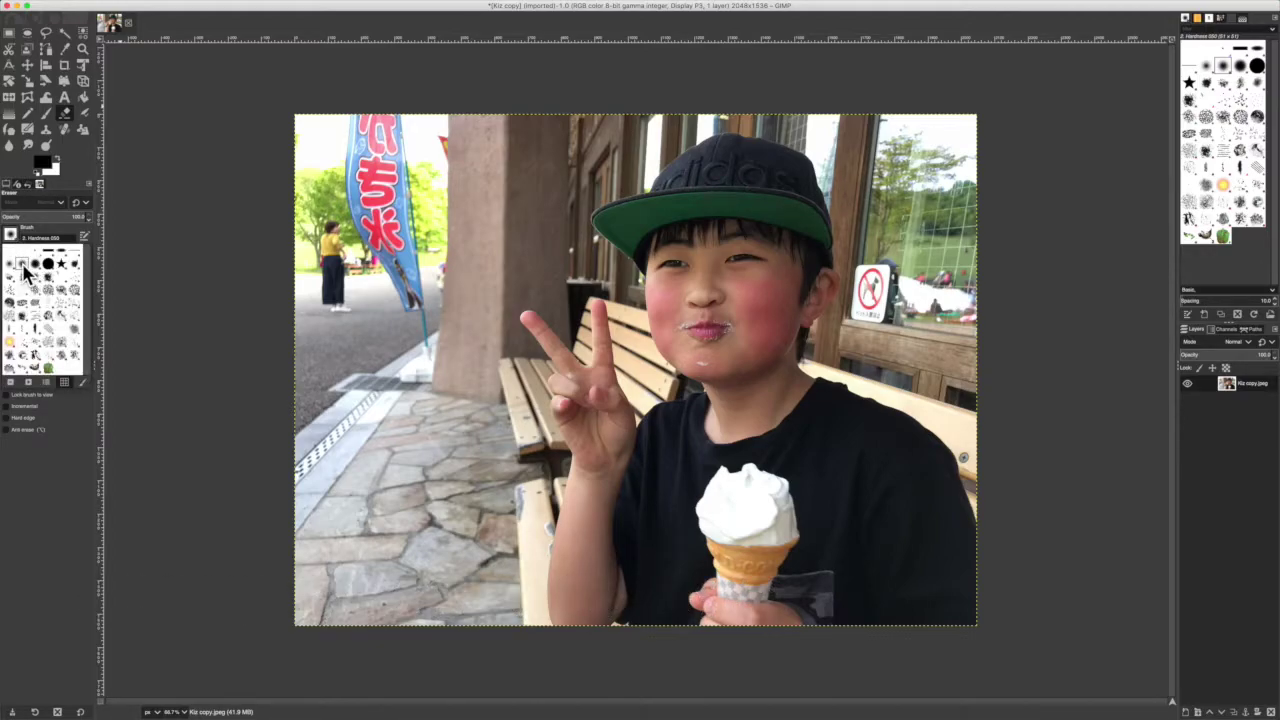
pyautogui.click(11, 238)
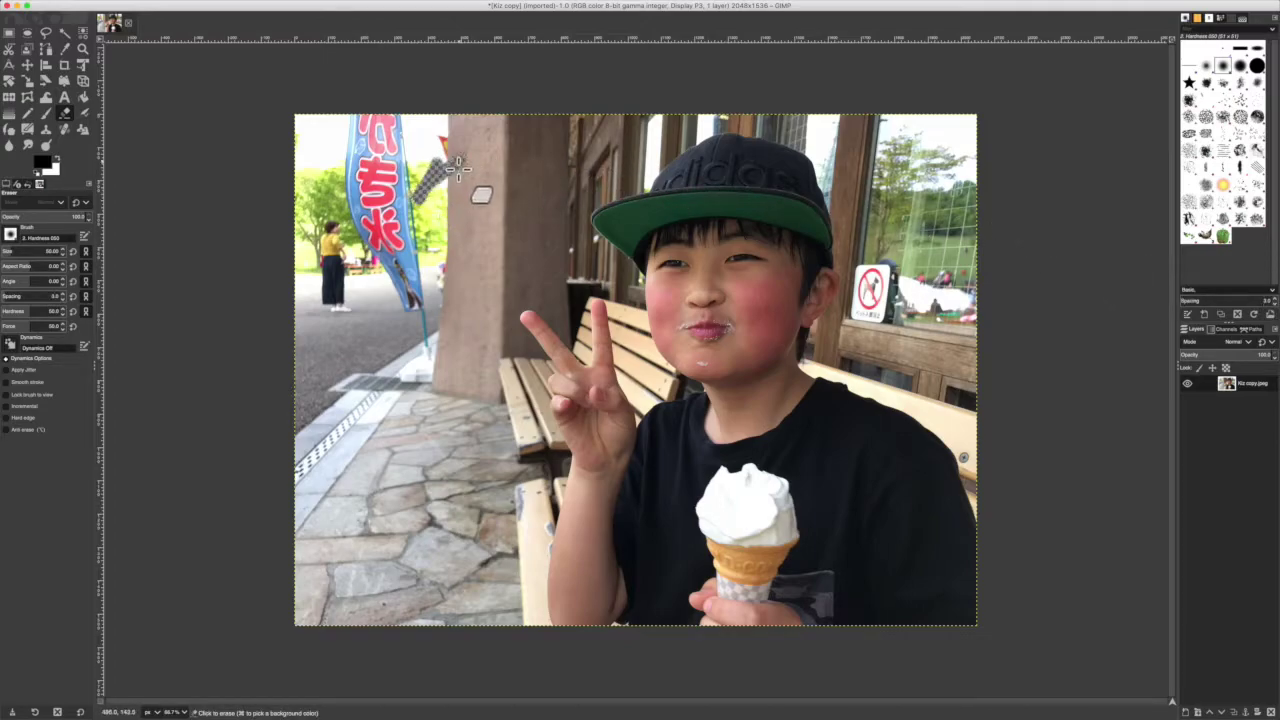
pyautogui.moveTo(458, 160); pyautogui.dragTo(414, 228)
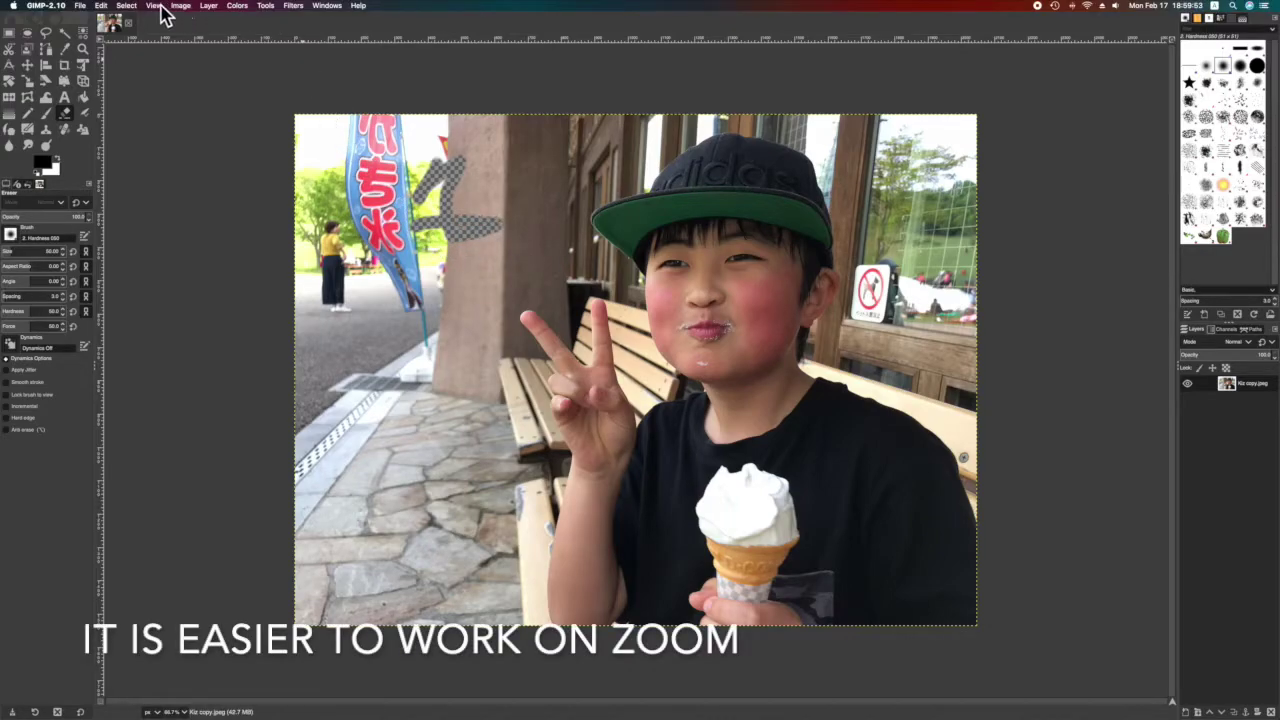
# Zoom the photo to 2:1 (200%) to see the boy's hand and face up close
pyautogui.click(156, 6)
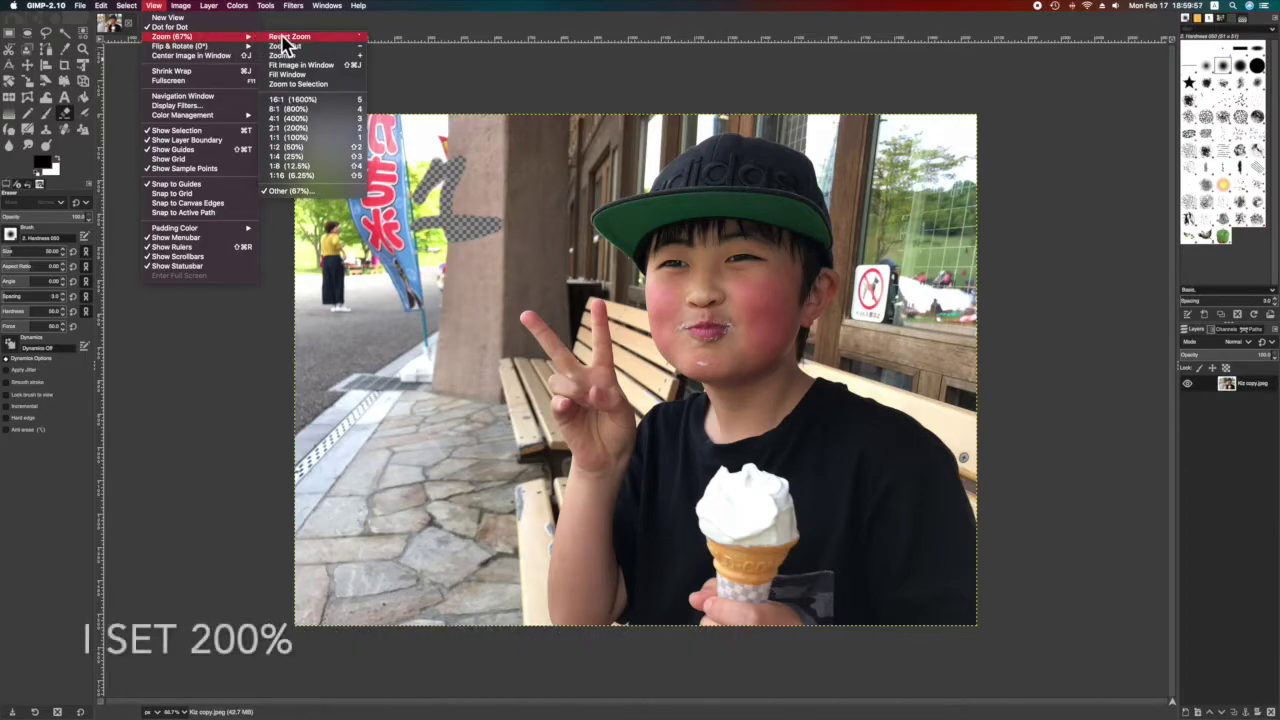
pyautogui.click(302, 130)
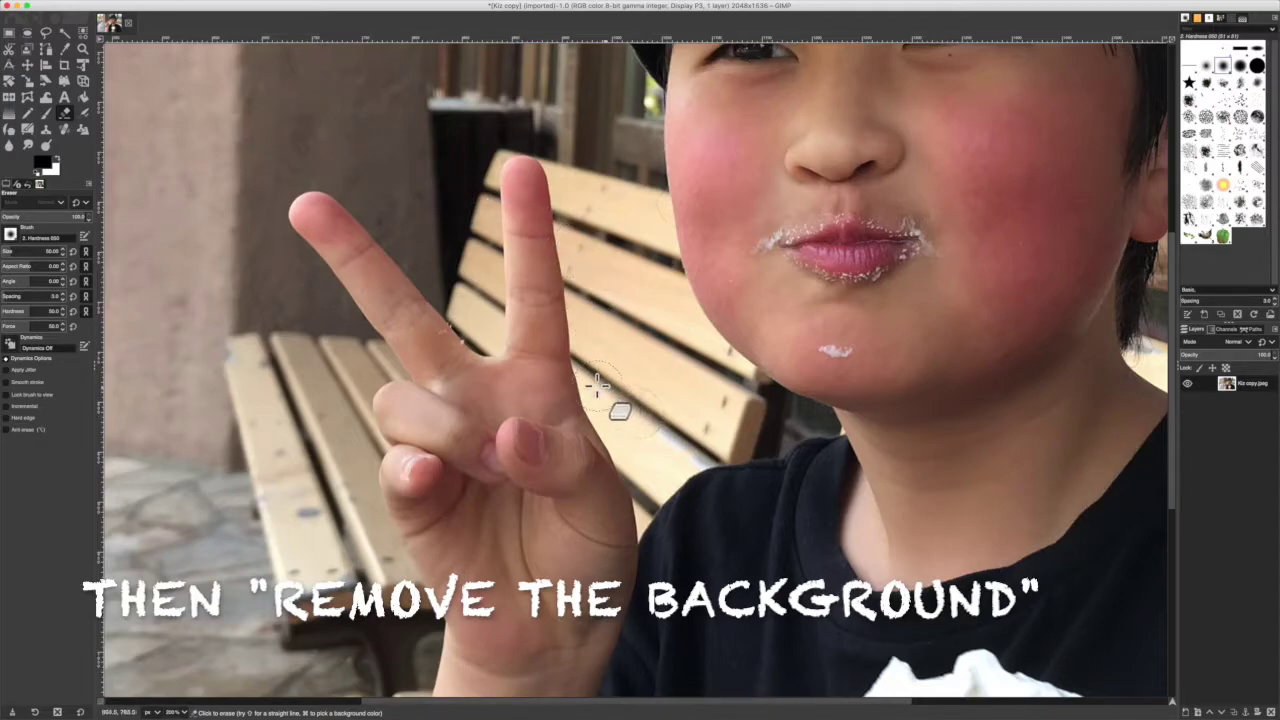
# Erase the bench and wall around the boy's raised hand, chin and ear, undoing one bad stroke
pyautogui.moveTo(600, 374)
pyautogui.mouseDown()
pyautogui.moveTo(573, 163)
pyautogui.moveTo(497, 141)
pyautogui.moveTo(476, 200)
pyautogui.moveTo(484, 333)
pyautogui.mouseUp()
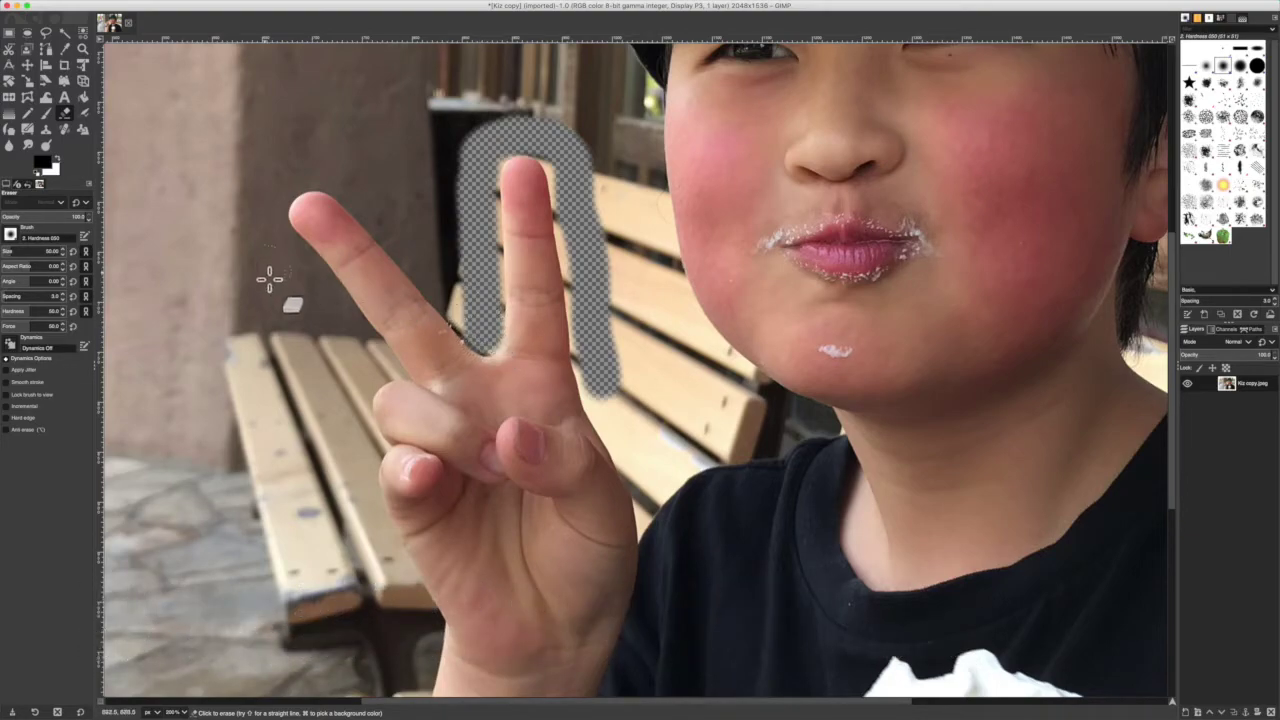
pyautogui.moveTo(277, 245); pyautogui.dragTo(354, 344)
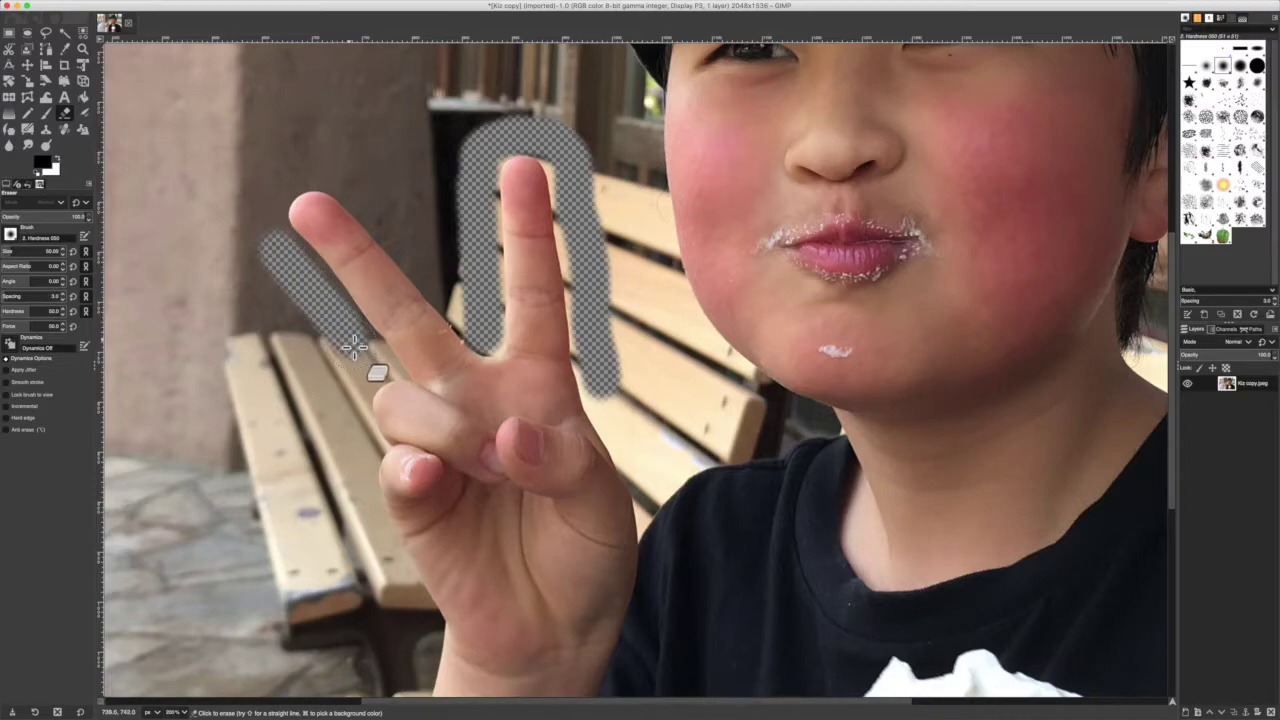
pyautogui.moveTo(641, 530)
pyautogui.mouseDown()
pyautogui.moveTo(680, 486)
pyautogui.moveTo(740, 460)
pyautogui.mouseUp()
pyautogui.moveTo(775, 388)
pyautogui.mouseDown()
pyautogui.moveTo(846, 430)
pyautogui.moveTo(818, 402)
pyautogui.moveTo(838, 430)
pyautogui.mouseUp()
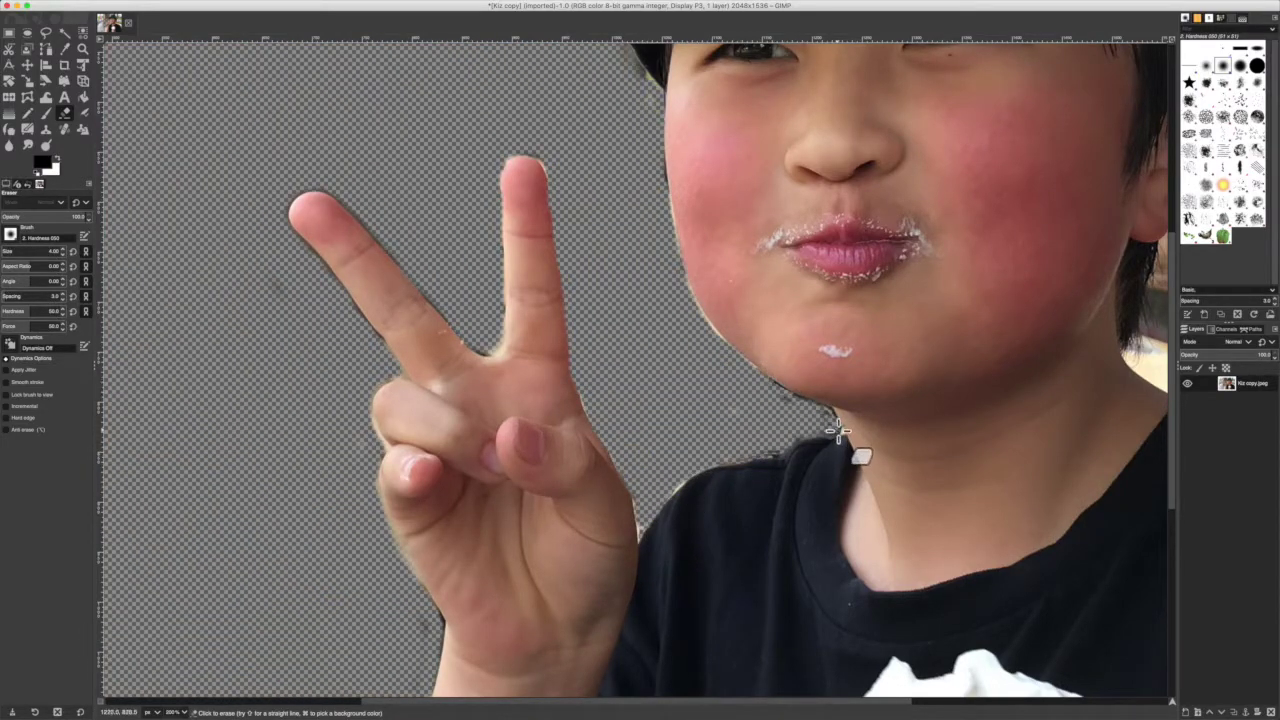
pyautogui.moveTo(546, 704); pyautogui.dragTo(662, 707)
pyautogui.moveTo(820, 52)
pyautogui.mouseDown()
pyautogui.moveTo(828, 135)
pyautogui.moveTo(785, 215)
pyautogui.mouseUp()
pyautogui.hotkey('ctrl', 'z')
pyautogui.moveTo(843, 109)
pyautogui.mouseDown()
pyautogui.moveTo(757, 228)
pyautogui.moveTo(845, 178)
pyautogui.moveTo(830, 55)
pyautogui.moveTo(750, 260)
pyautogui.moveTo(756, 316)
pyautogui.moveTo(720, 390)
pyautogui.moveTo(737, 366)
pyautogui.mouseUp()
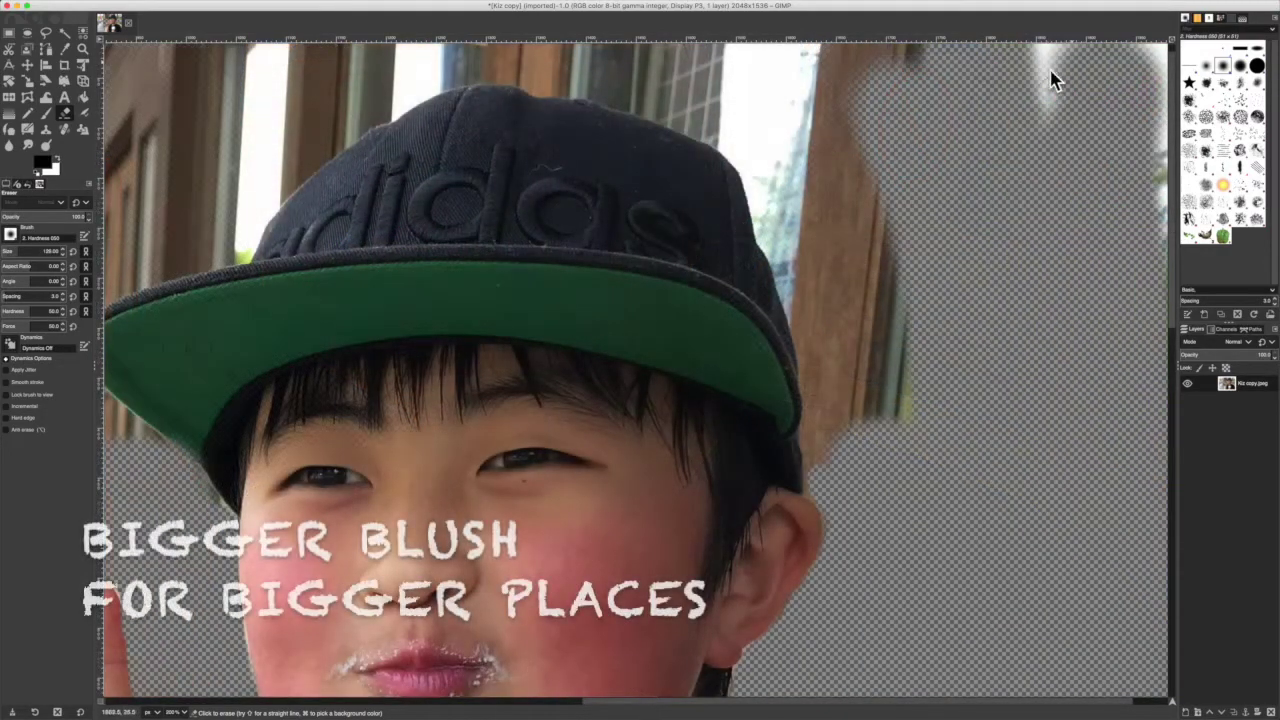
# Erase the wood around the cap and trim the light halo along its edges
pyautogui.moveTo(1052, 80)
pyautogui.mouseDown()
pyautogui.moveTo(894, 229)
pyautogui.moveTo(837, 209)
pyautogui.moveTo(720, 60)
pyautogui.moveTo(175, 93)
pyautogui.moveTo(137, 194)
pyautogui.moveTo(474, 40)
pyautogui.moveTo(789, 131)
pyautogui.moveTo(834, 258)
pyautogui.moveTo(857, 429)
pyautogui.moveTo(657, 57)
pyautogui.moveTo(210, 157)
pyautogui.moveTo(128, 486)
pyautogui.moveTo(103, 443)
pyautogui.moveTo(137, 509)
pyautogui.mouseUp()
pyautogui.moveTo(820, 165)
pyautogui.mouseDown()
pyautogui.moveTo(820, 235)
pyautogui.moveTo(806, 180)
pyautogui.moveTo(737, 189)
pyautogui.mouseUp()
pyautogui.moveTo(289, 120); pyautogui.dragTo(459, 37)
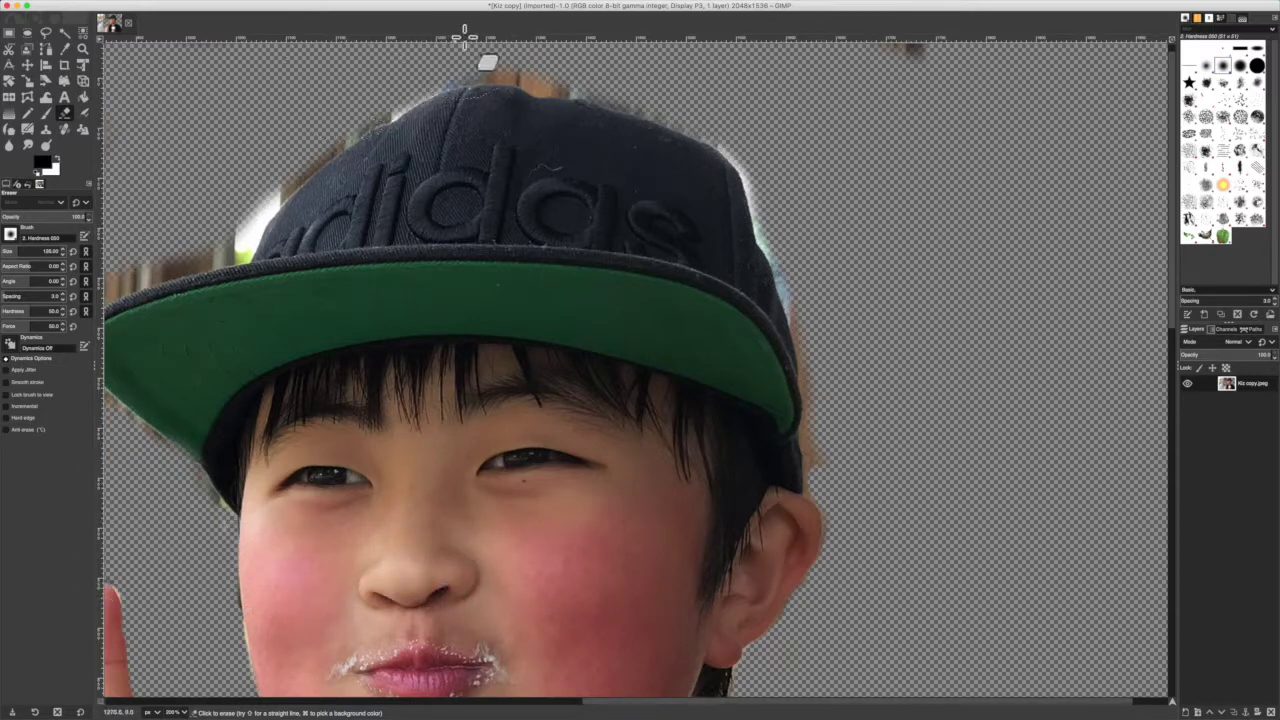
pyautogui.moveTo(143, 166); pyautogui.dragTo(126, 200)
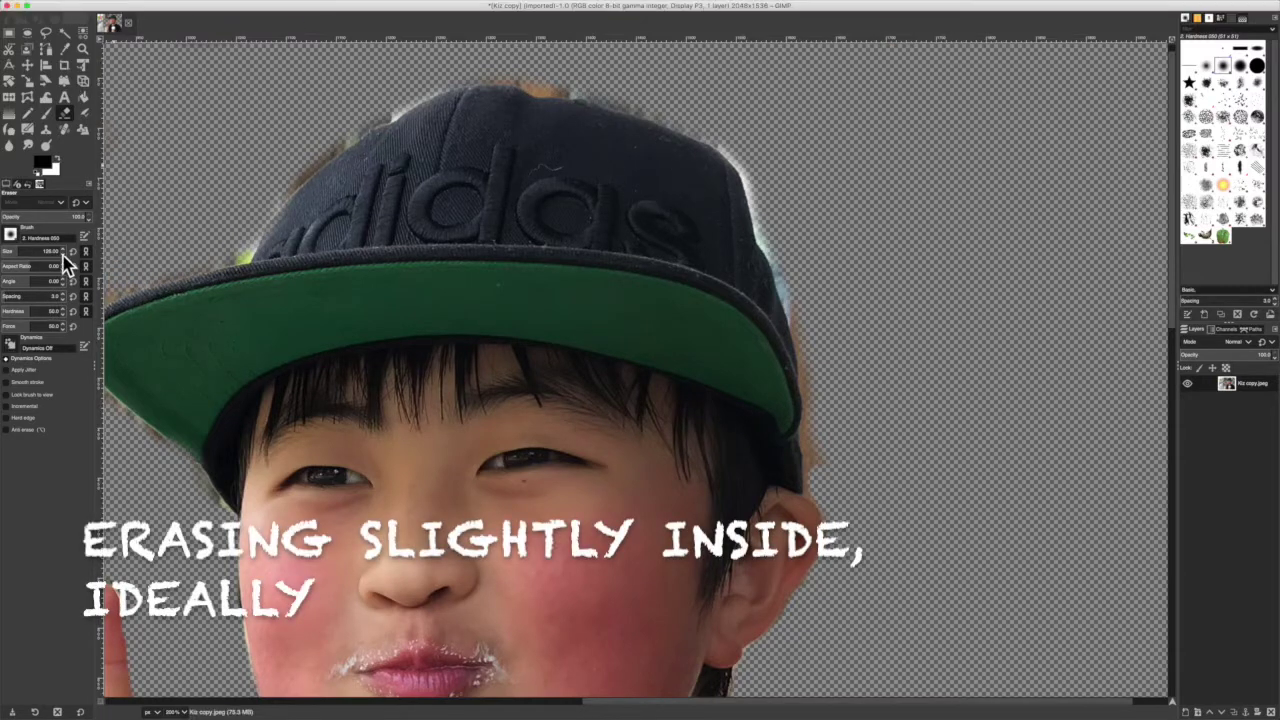
pyautogui.moveTo(800, 266)
pyautogui.mouseDown()
pyautogui.moveTo(766, 180)
pyautogui.moveTo(794, 280)
pyautogui.moveTo(758, 185)
pyautogui.mouseUp()
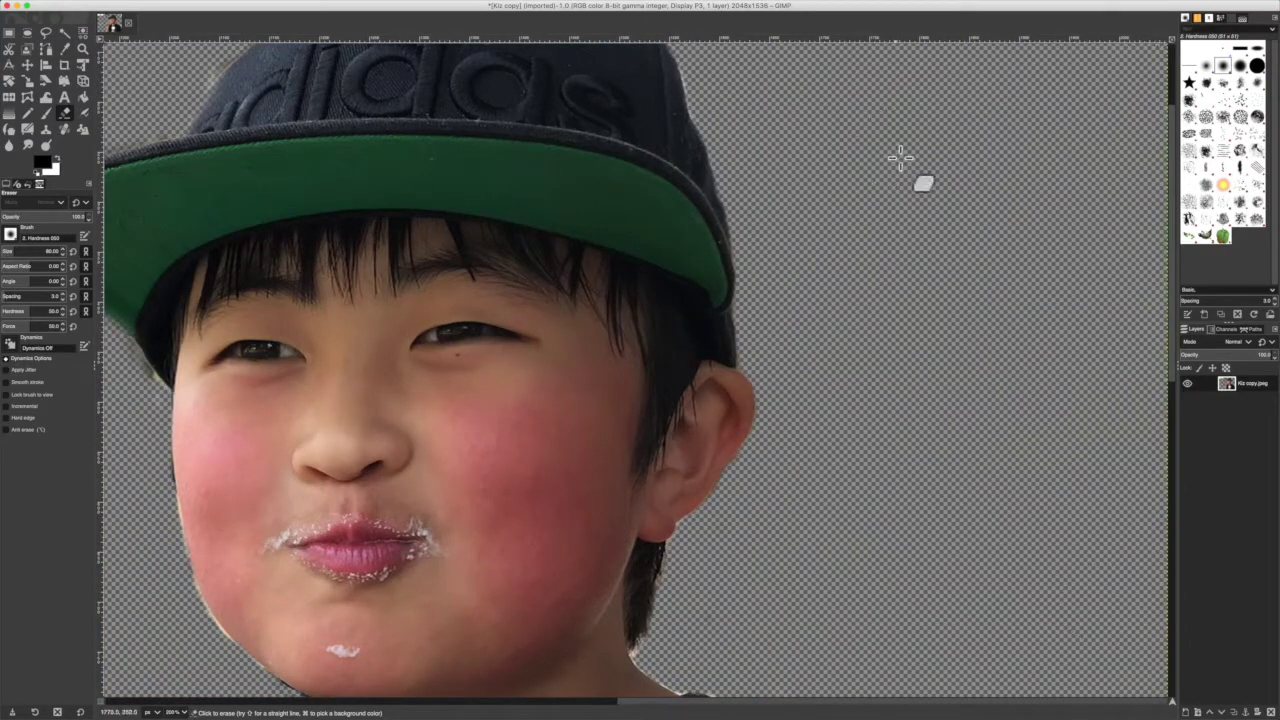
pyautogui.scroll(-5, 1150, 470)
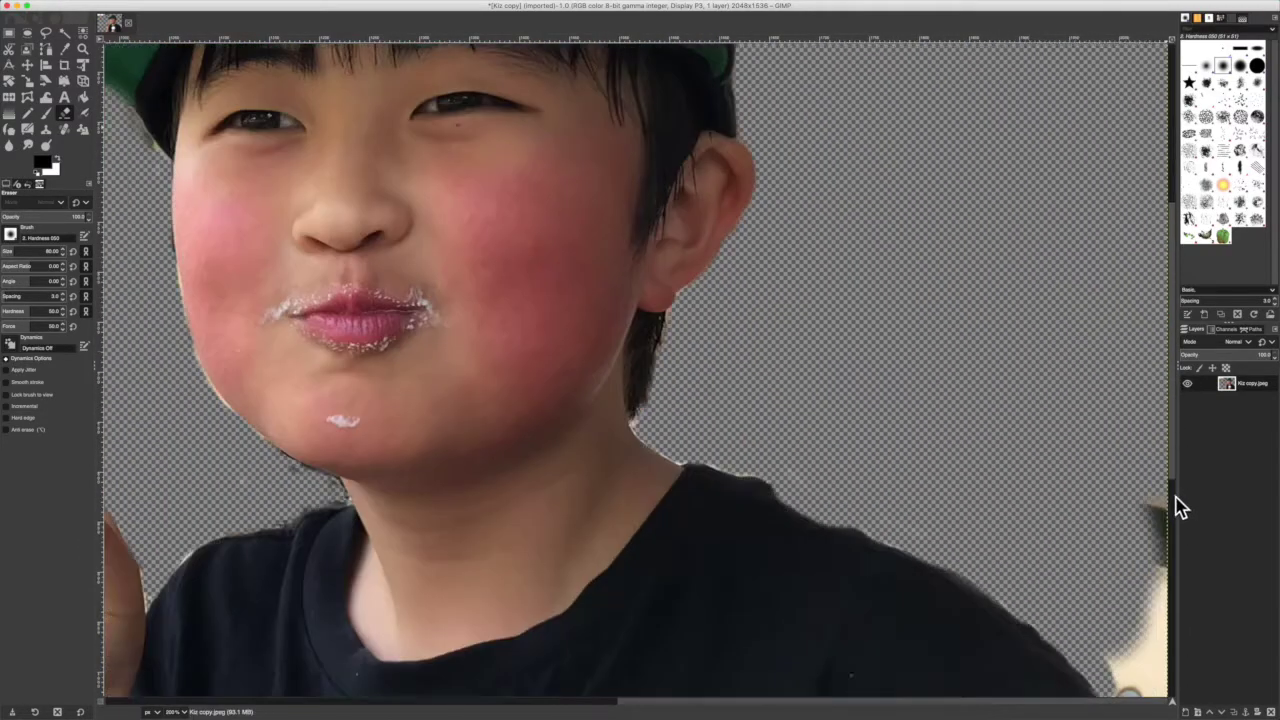
# Erase the beige background right of the shirt and beside its lower edge
pyautogui.scroll(-4, 1118, 415)
pyautogui.moveTo(1118, 415); pyautogui.dragTo(1186, 677)
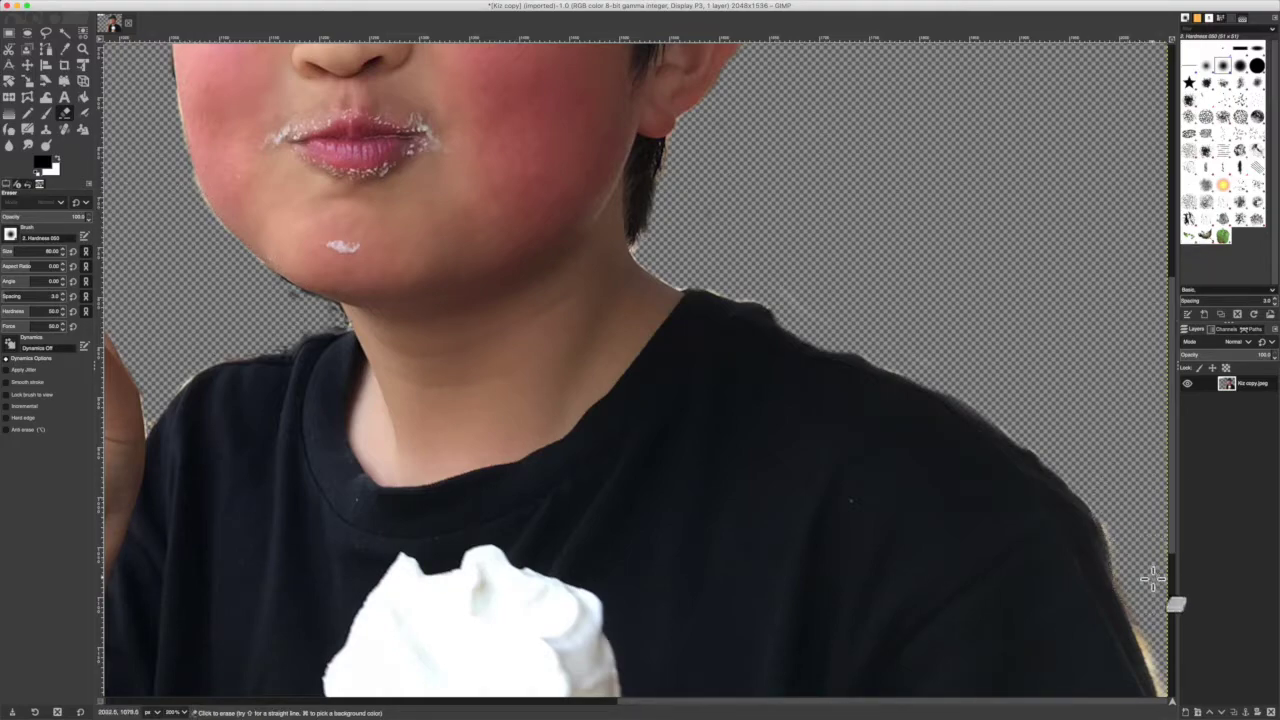
pyautogui.moveTo(1172, 641); pyautogui.dragTo(1165, 655)
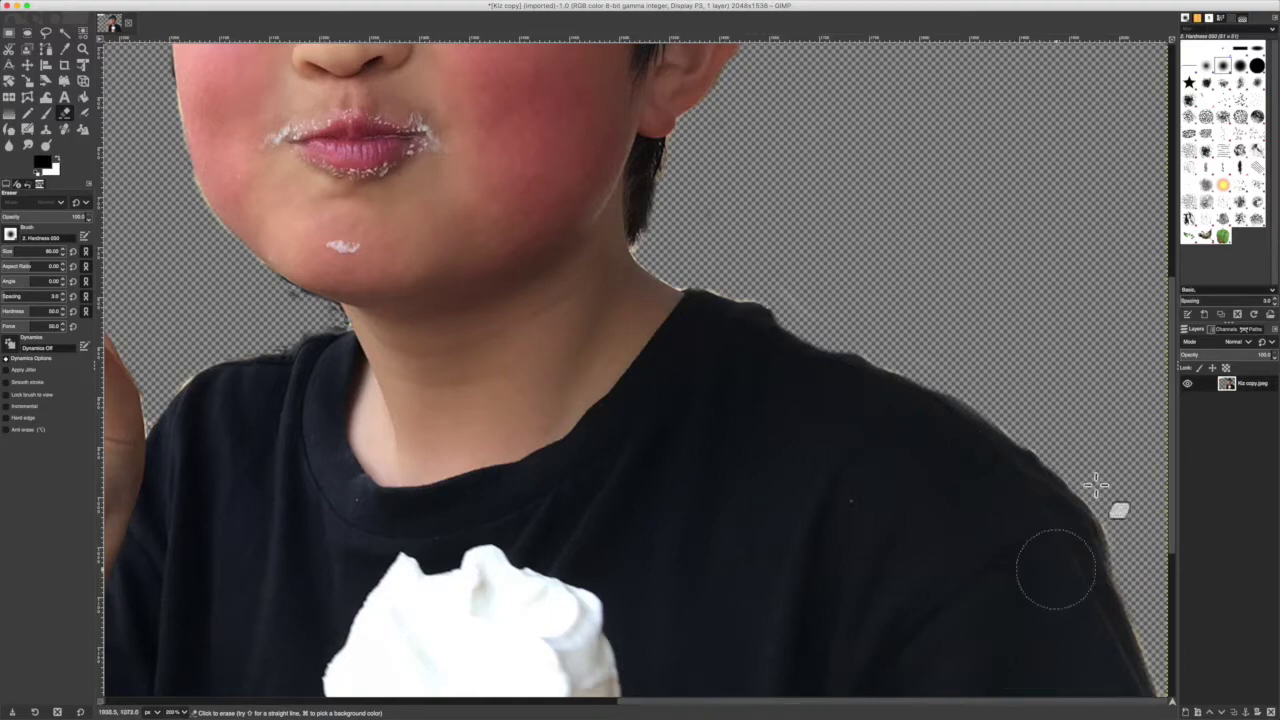
# Erase the remaining background bits along the top and left edges of the cutout
pyautogui.scroll(10, 1050, 610)
pyautogui.hscroll(-5, 205, 690)
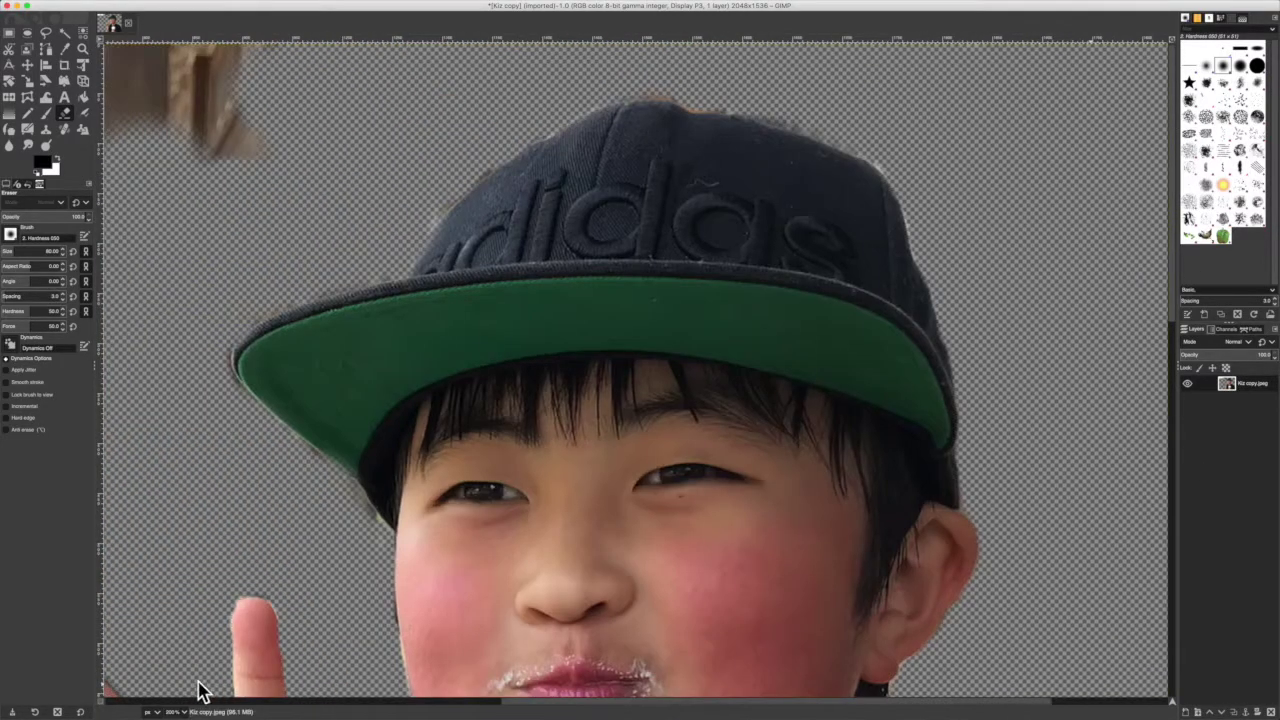
pyautogui.hscroll(-10, 205, 690)
pyautogui.moveTo(137, 177)
pyautogui.mouseDown()
pyautogui.moveTo(943, 77)
pyautogui.moveTo(266, 149)
pyautogui.moveTo(313, 115)
pyautogui.mouseUp()
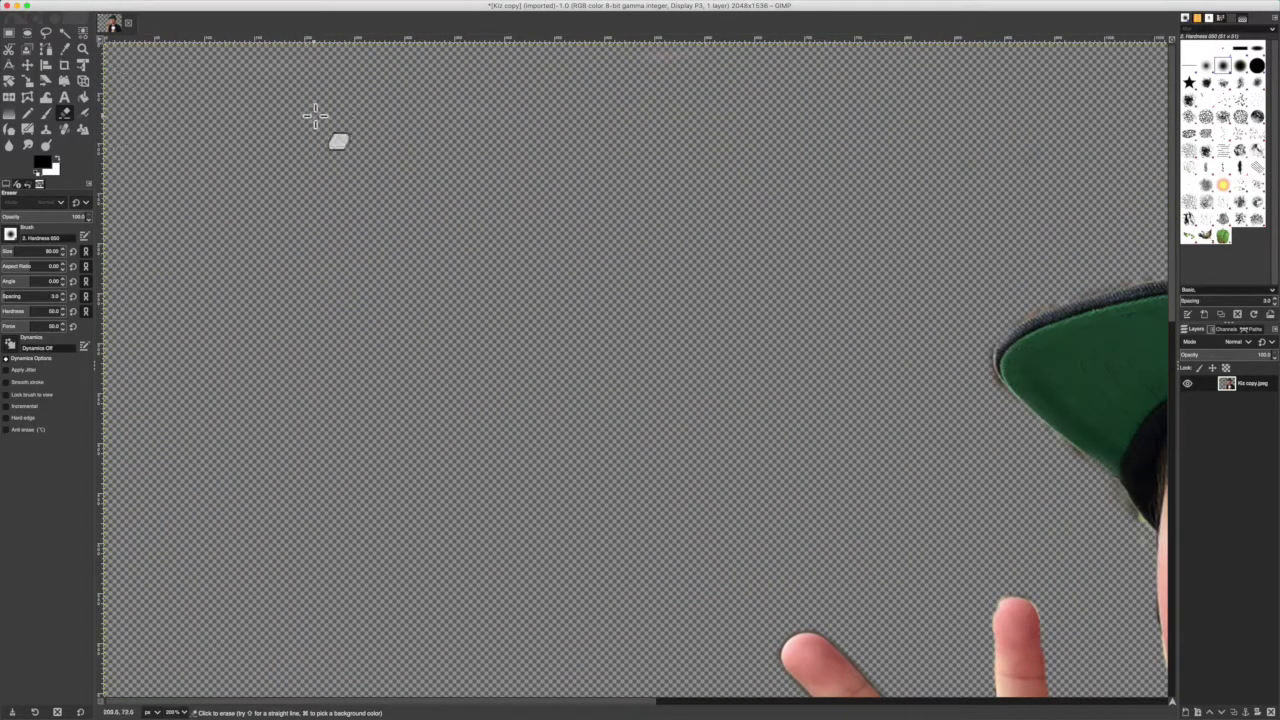
pyautogui.scroll(-10, 372, 214)
pyautogui.moveTo(372, 214); pyautogui.dragTo(580, 286)
pyautogui.scroll(-4, 580, 286)
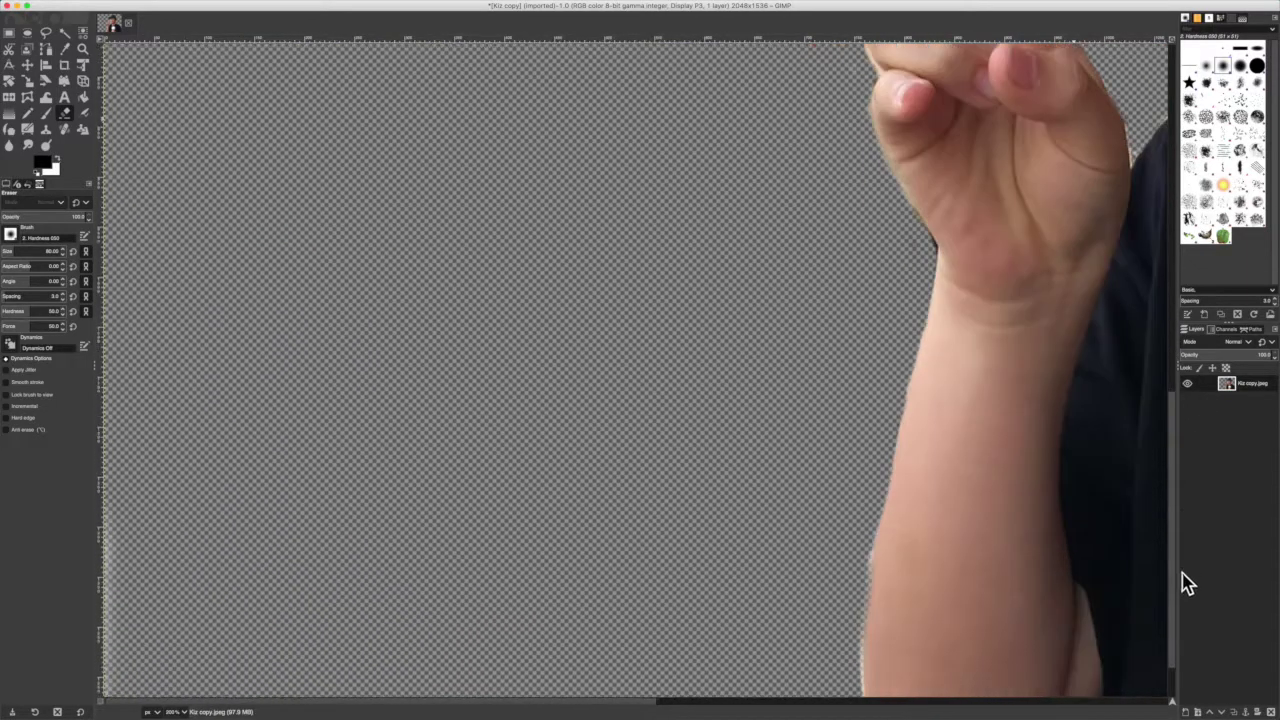
pyautogui.scroll(-2, 428, 186)
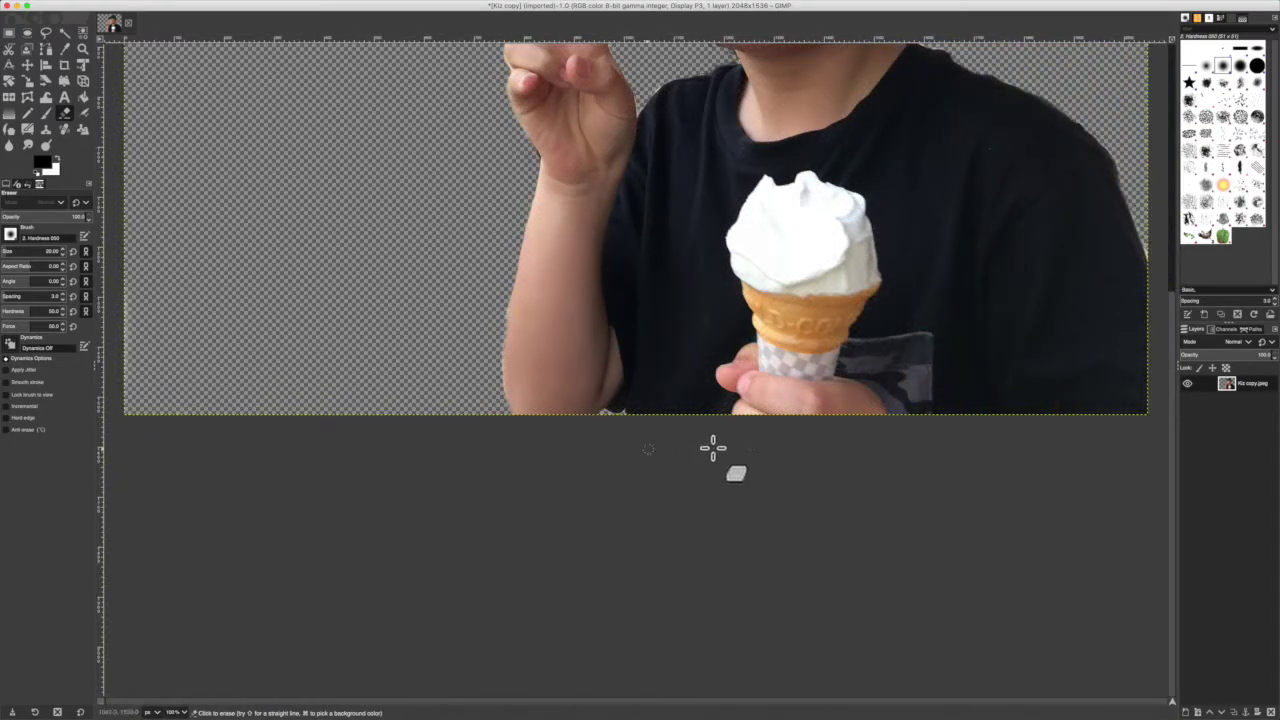
pyautogui.scroll(10, 1087, 128)
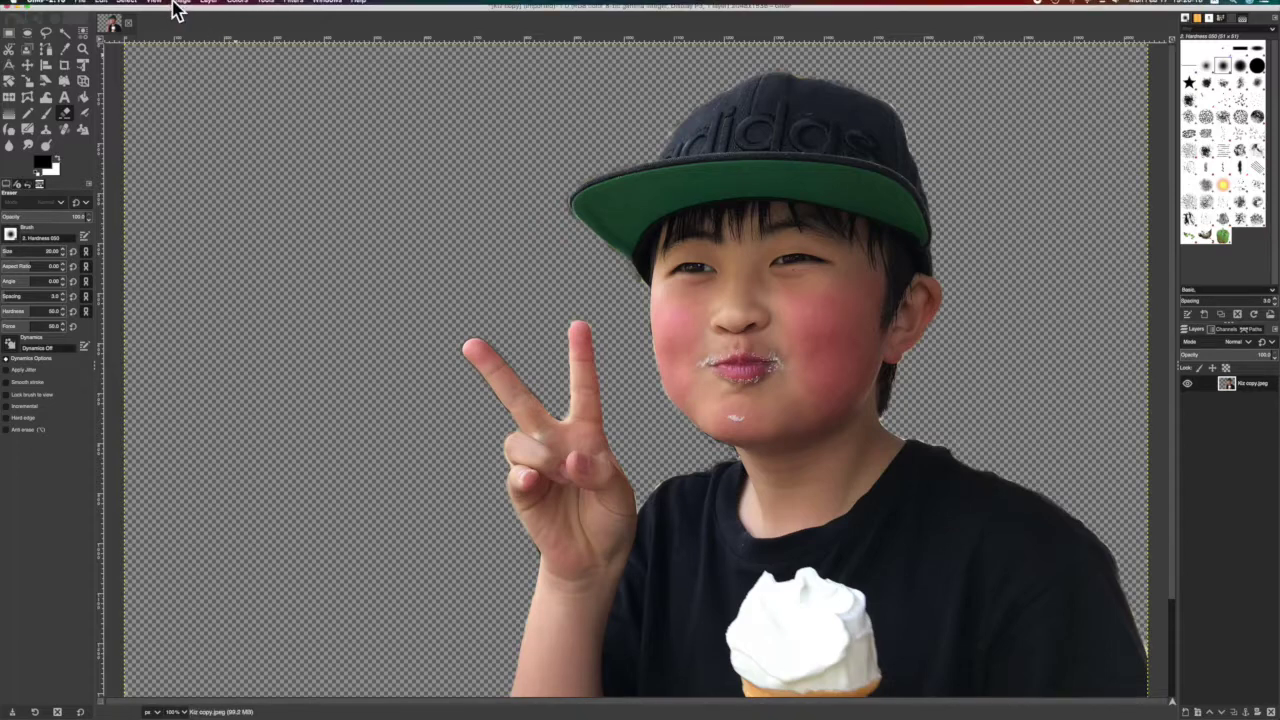
pyautogui.click(186, 6)
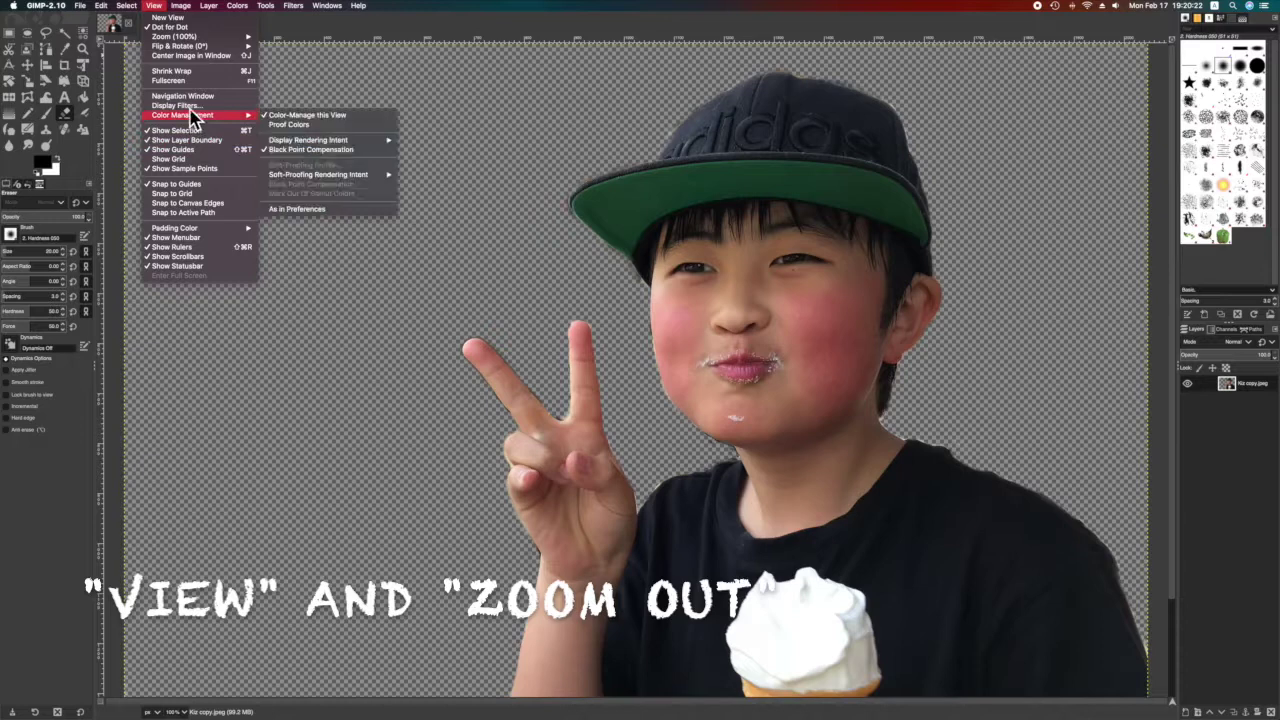
pyautogui.moveTo(200, 36)
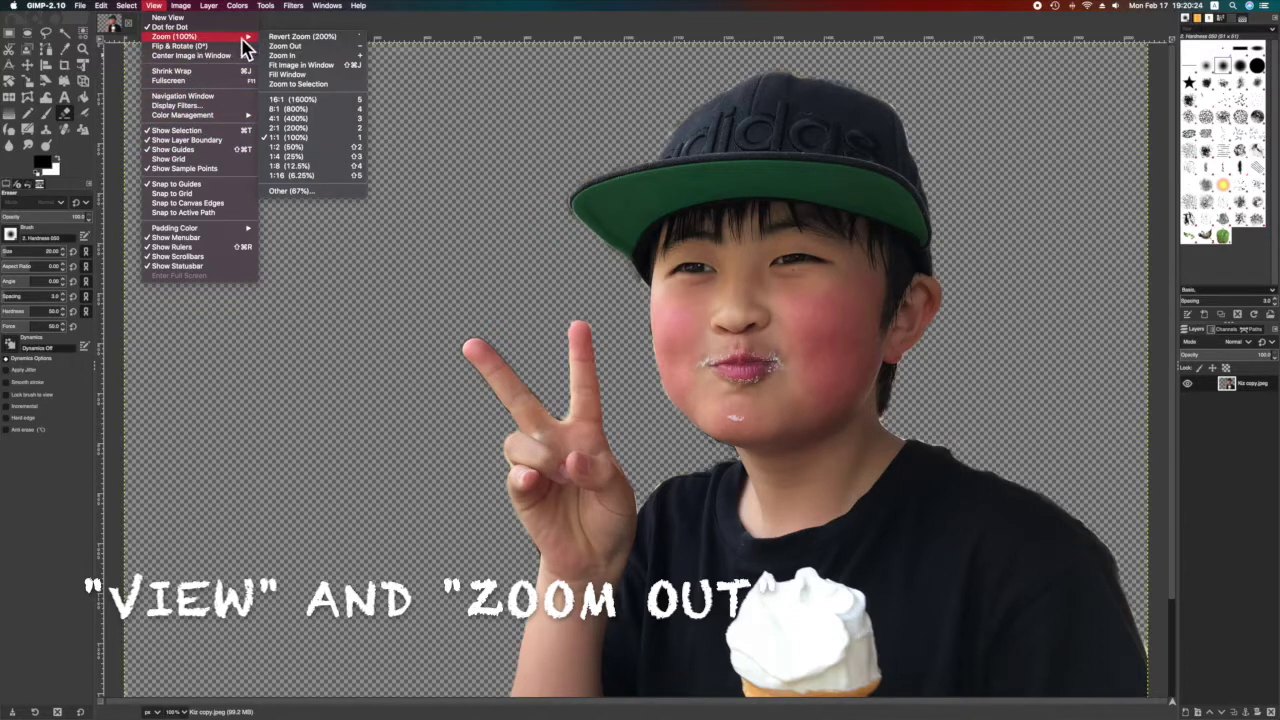
# Zoom out so the whole cutout fits the window, and select the Smudge tool
pyautogui.click(304, 48)
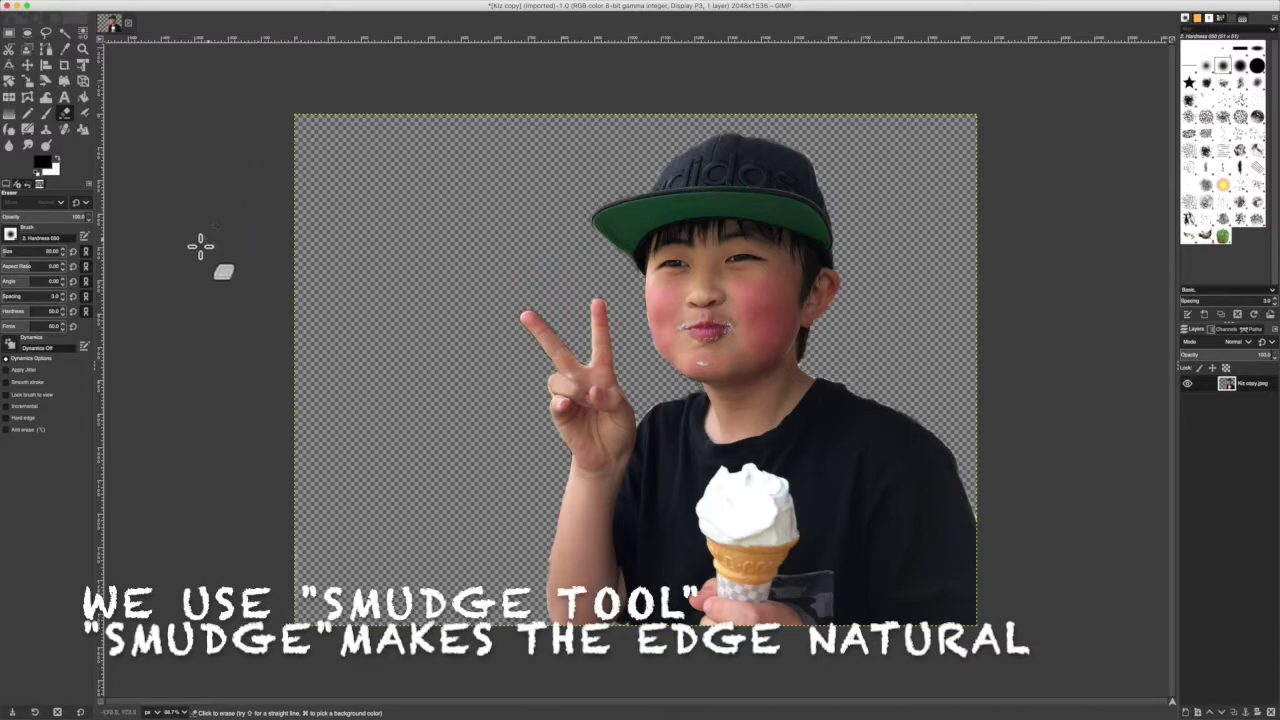
pyautogui.click(28, 146)
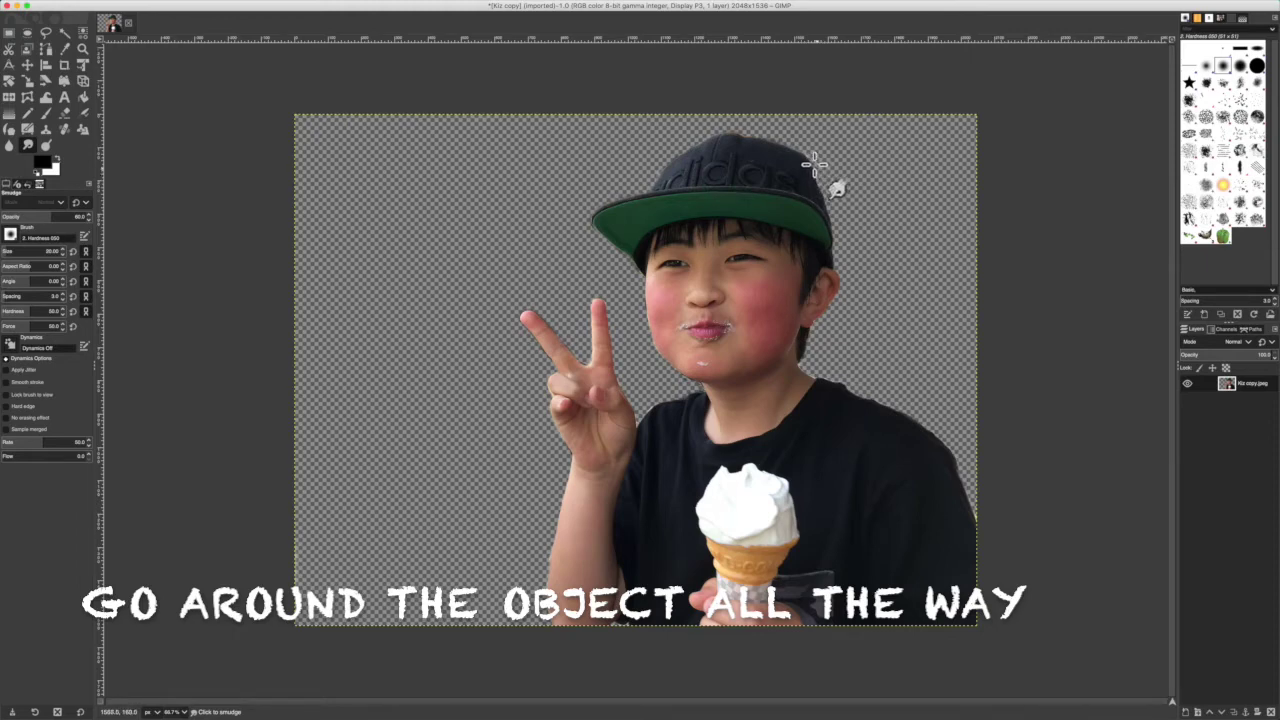
# Smudge the cutout's edges all the way around, starting at the top of the cap
pyautogui.moveTo(810, 153); pyautogui.dragTo(740, 130)
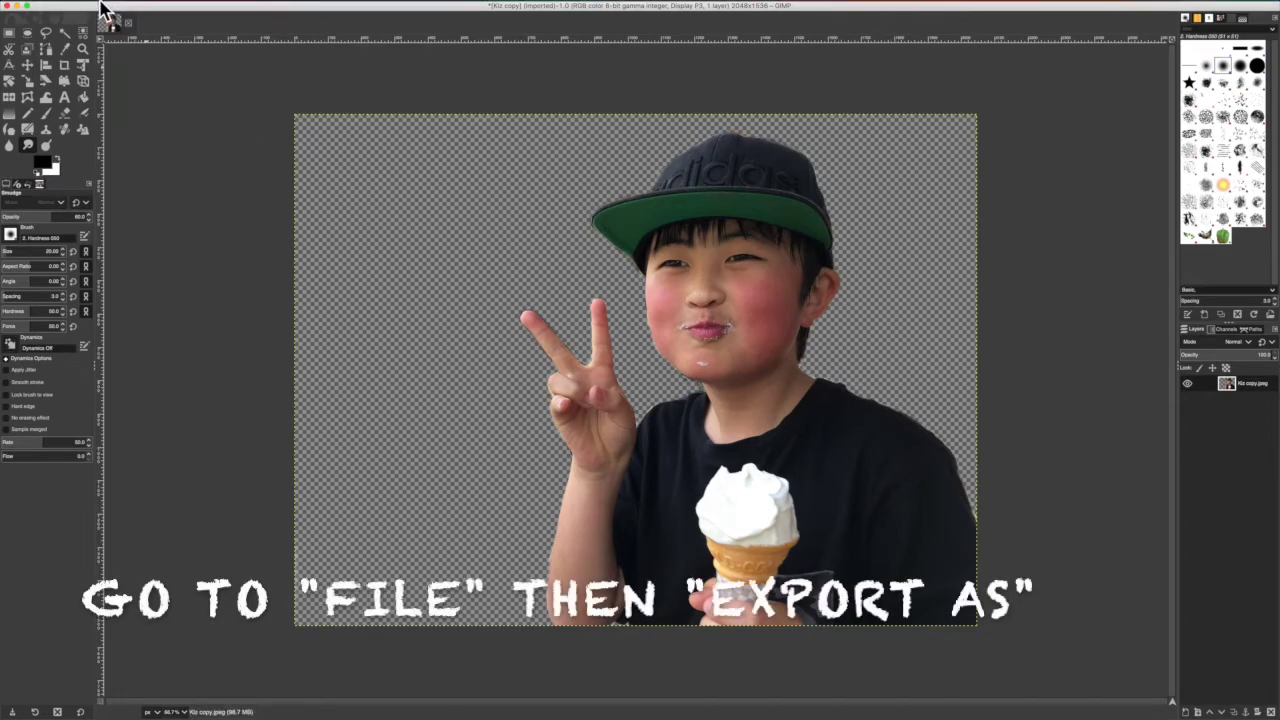
# Start Export As and rename the file to 'Kiz copy.png'
pyautogui.click(82, 6)
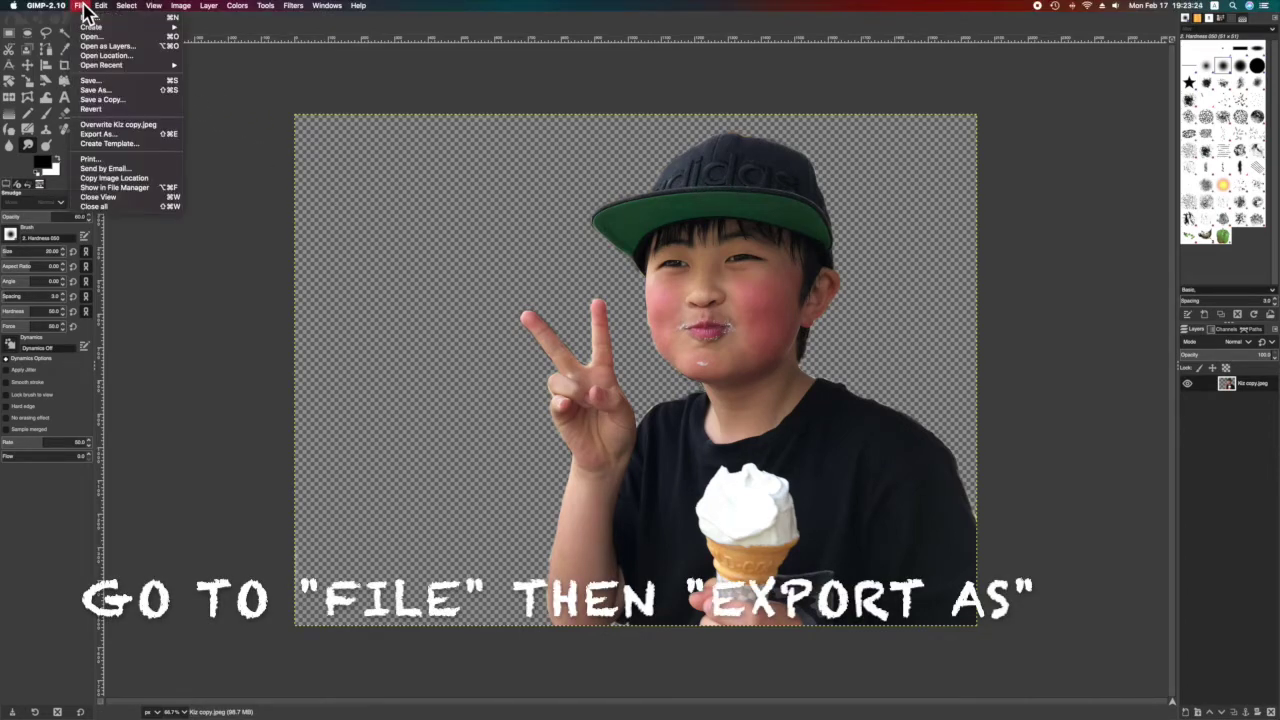
pyautogui.click(164, 137)
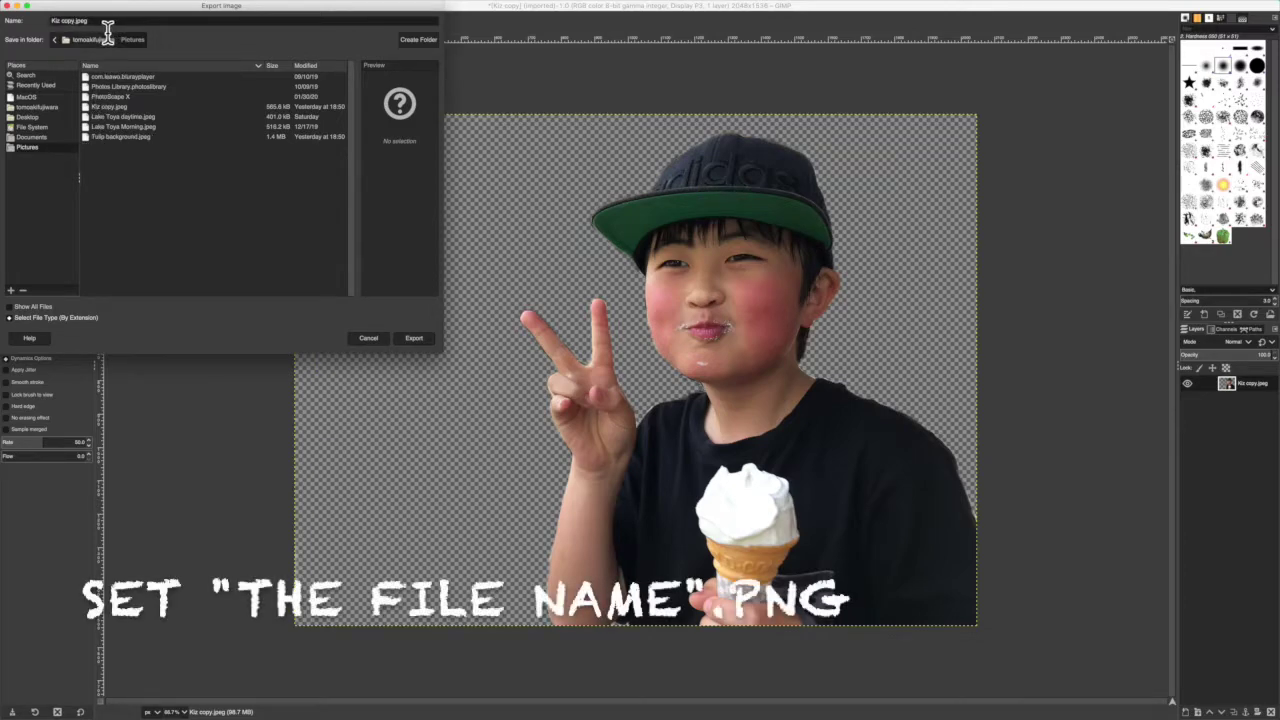
pyautogui.press('BackSpace')
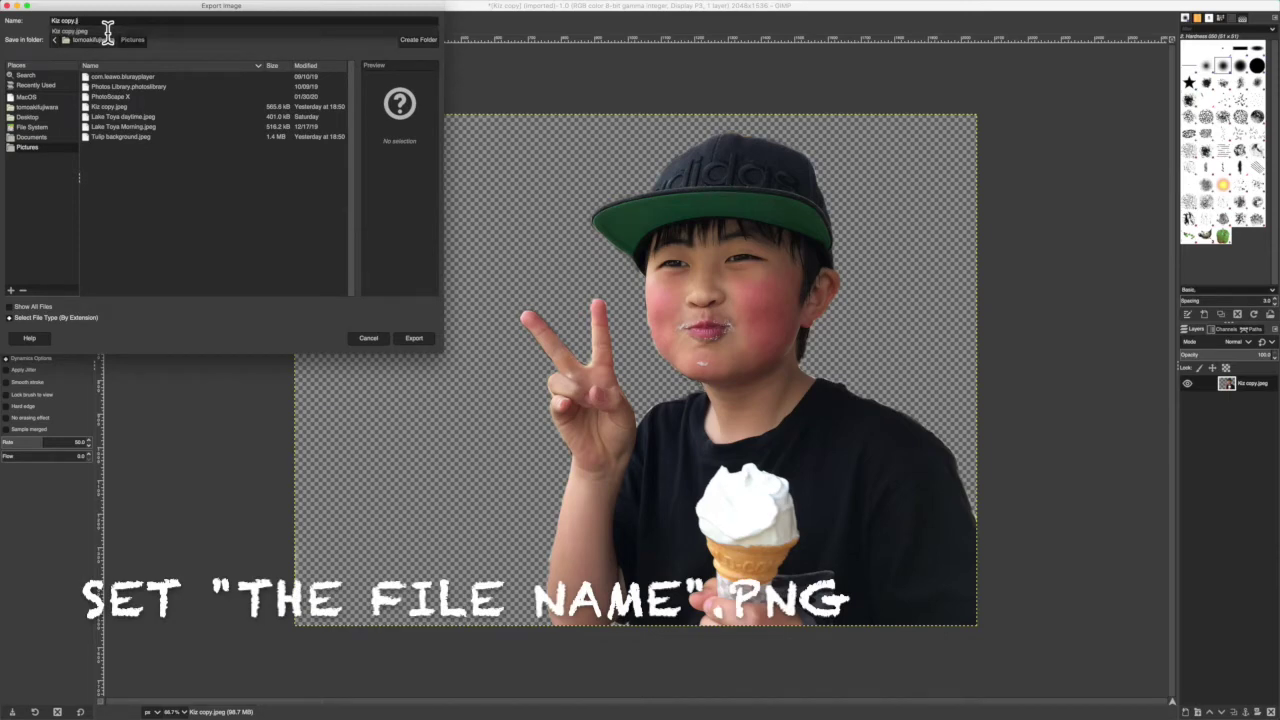
pyautogui.write('png')
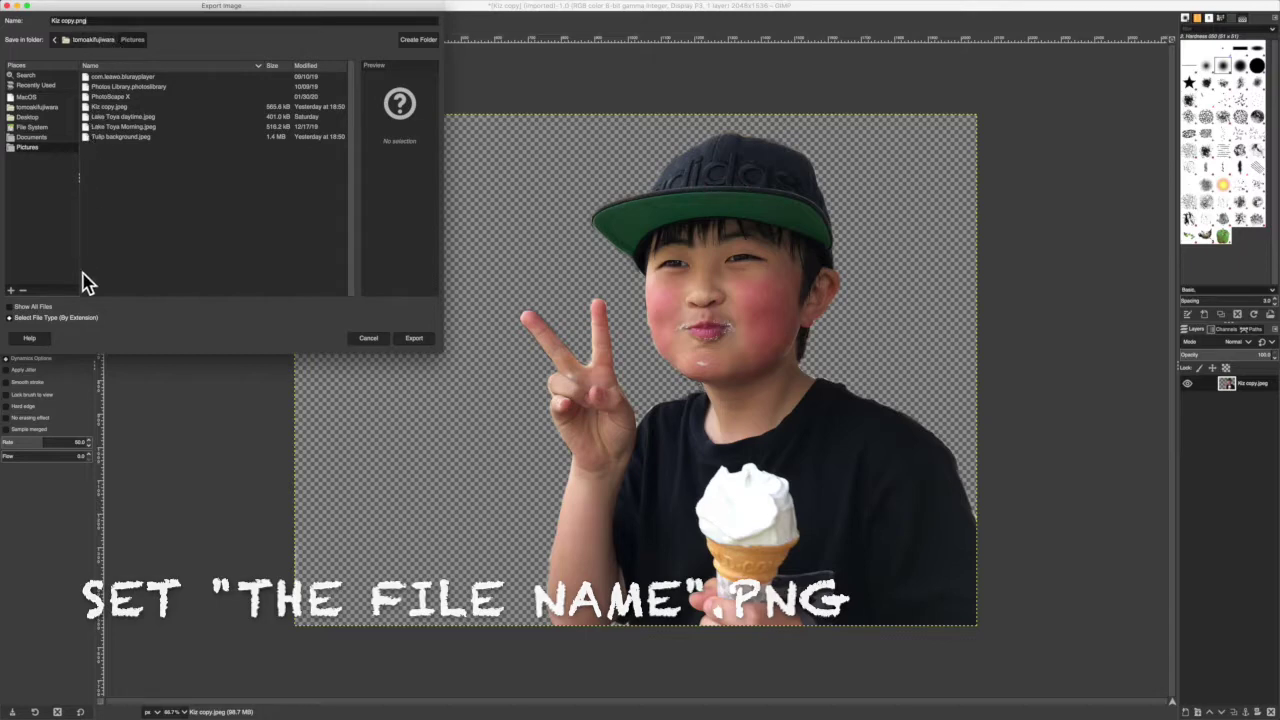
# Choose PNG image as the file type and export with the default PNG settings
pyautogui.click(126, 316)
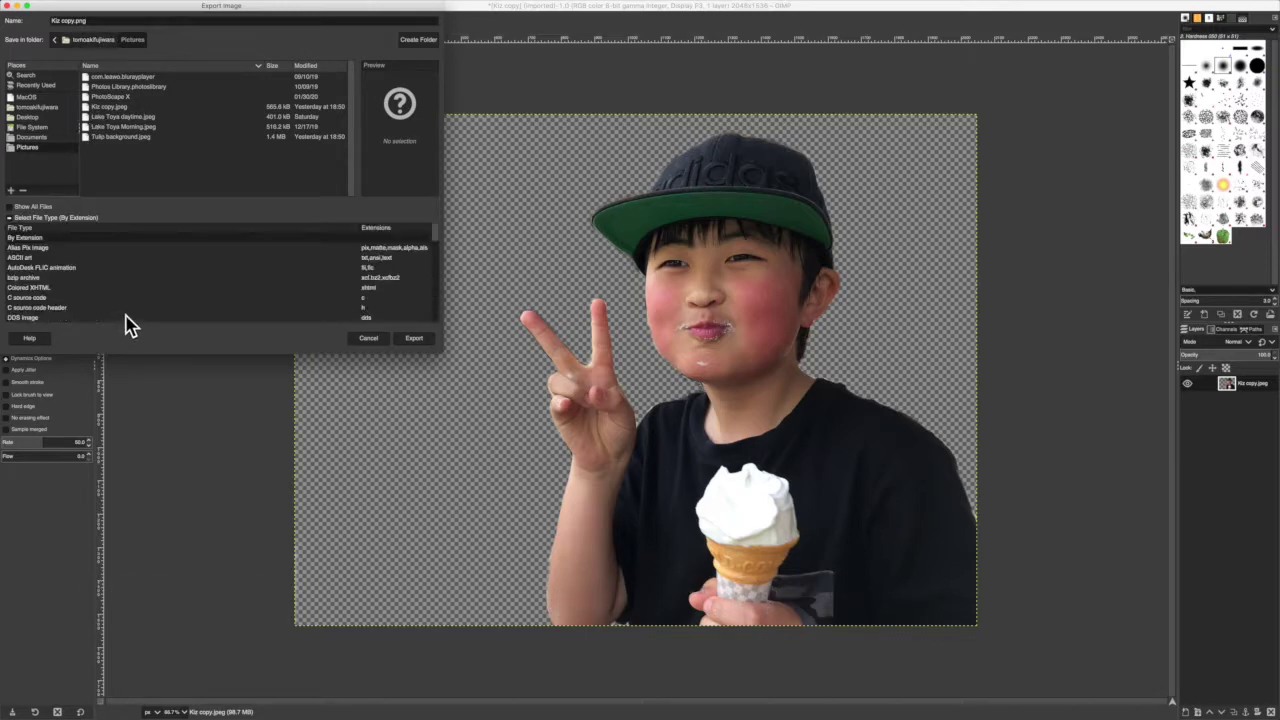
pyautogui.scroll(-5, 126, 316)
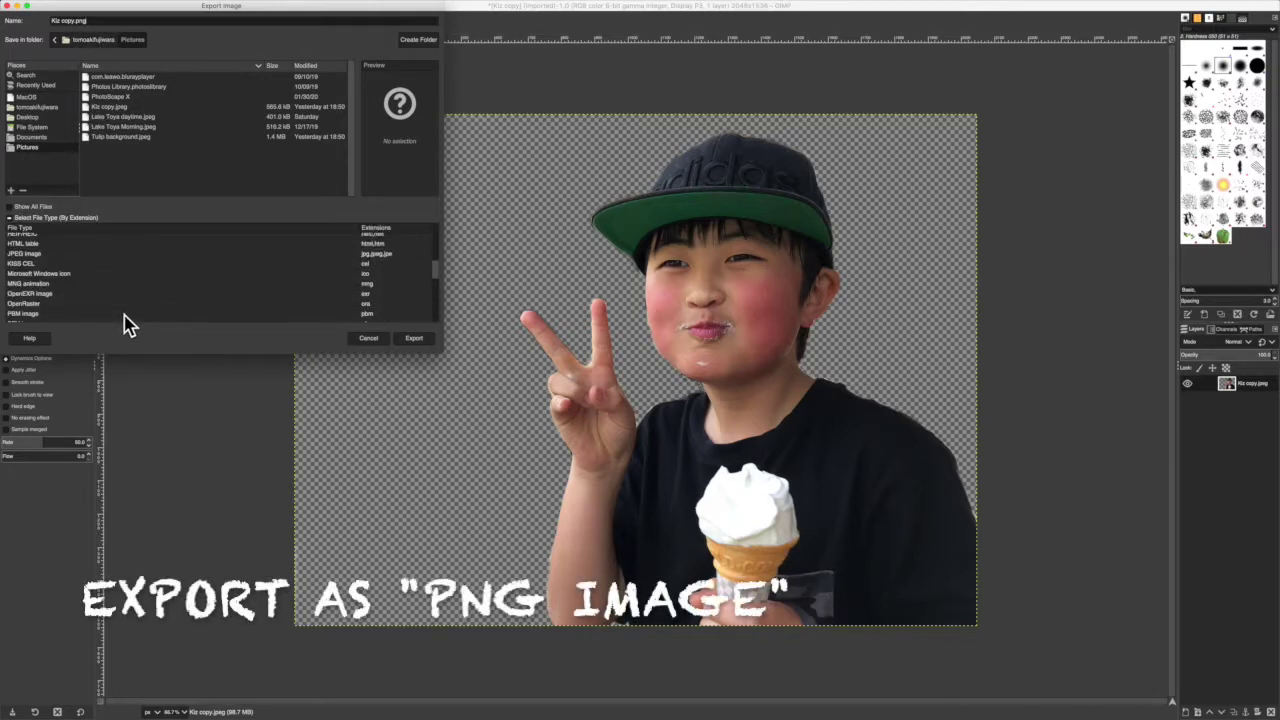
pyautogui.scroll(-1, 126, 324)
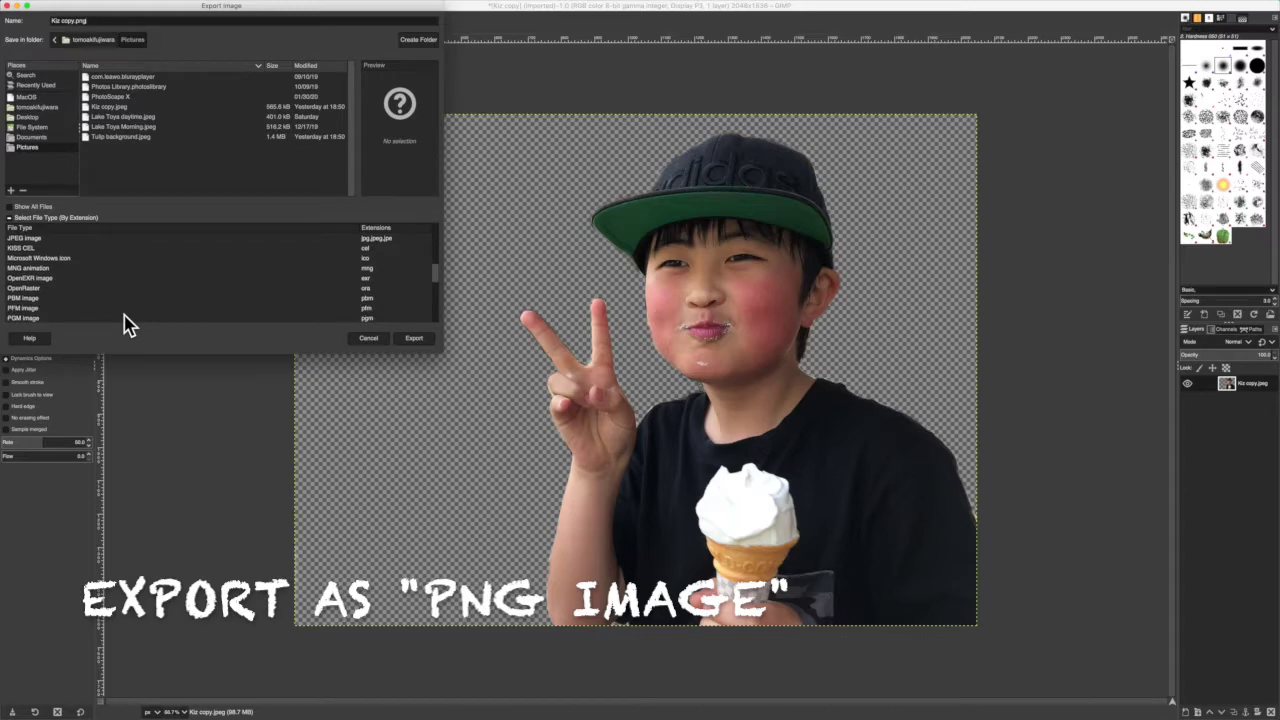
pyautogui.scroll(-2, 126, 324)
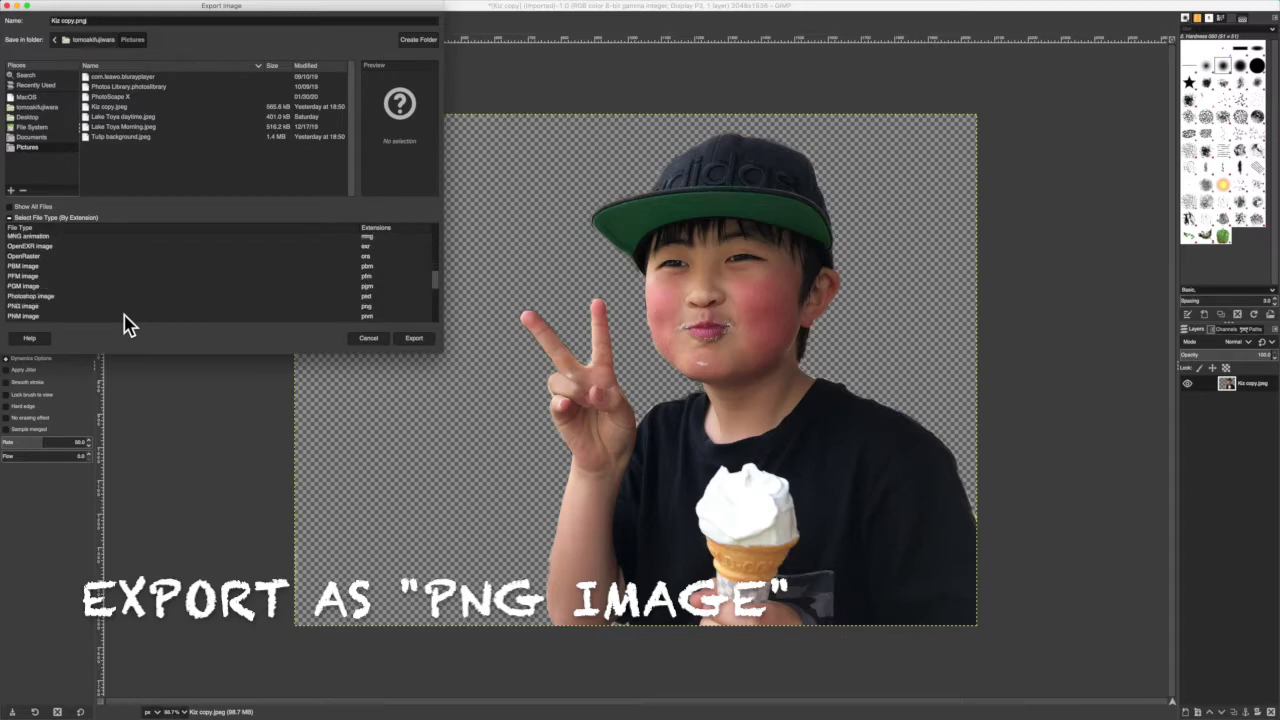
pyautogui.click(54, 307)
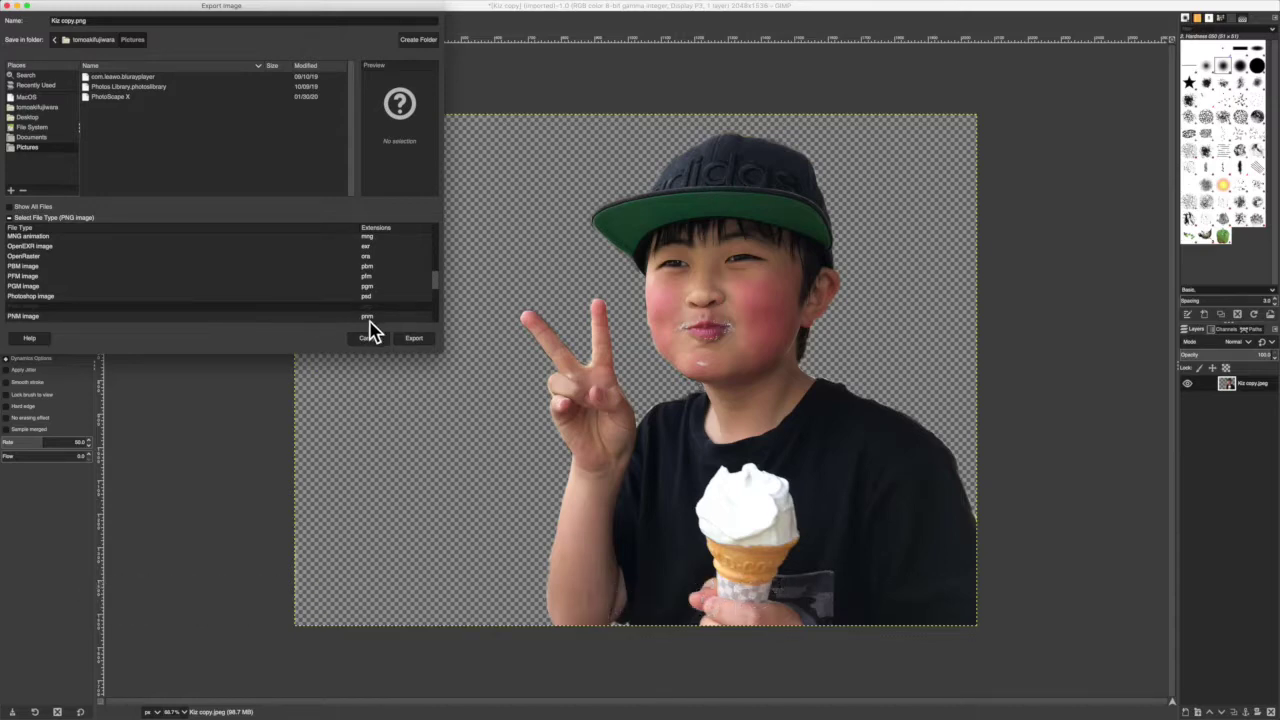
pyautogui.click(412, 339)
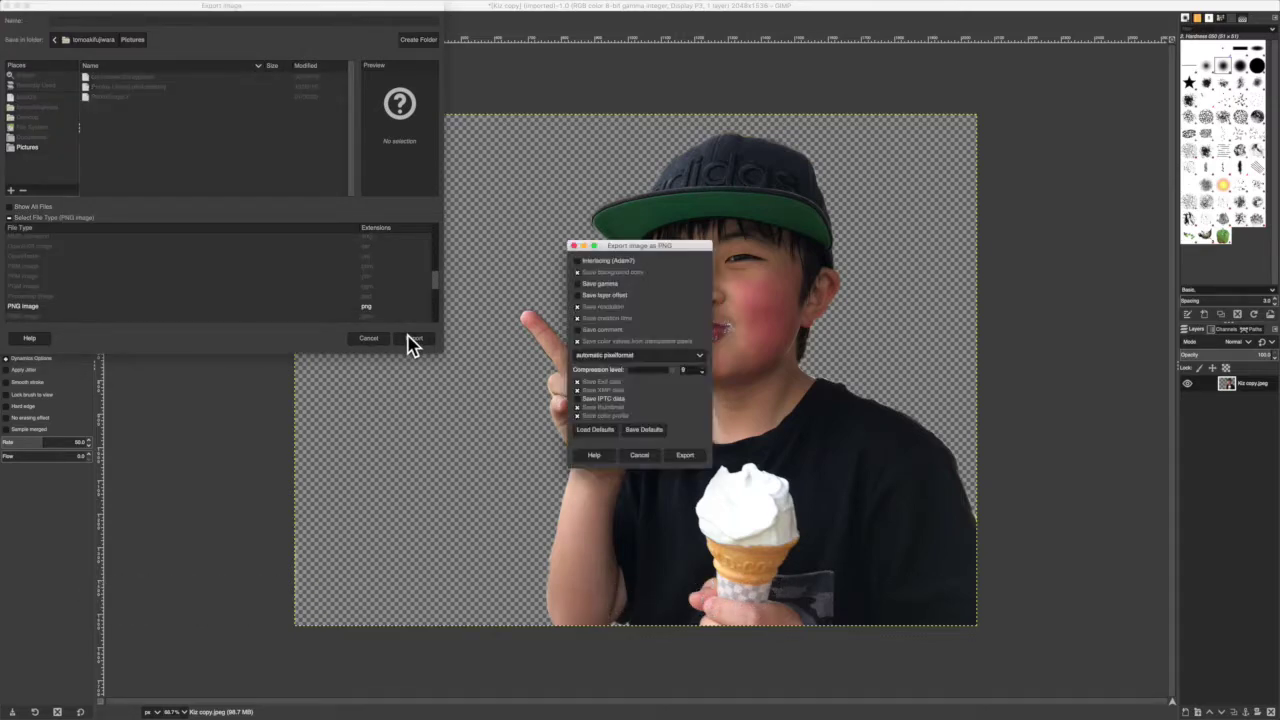
pyautogui.click(685, 457)
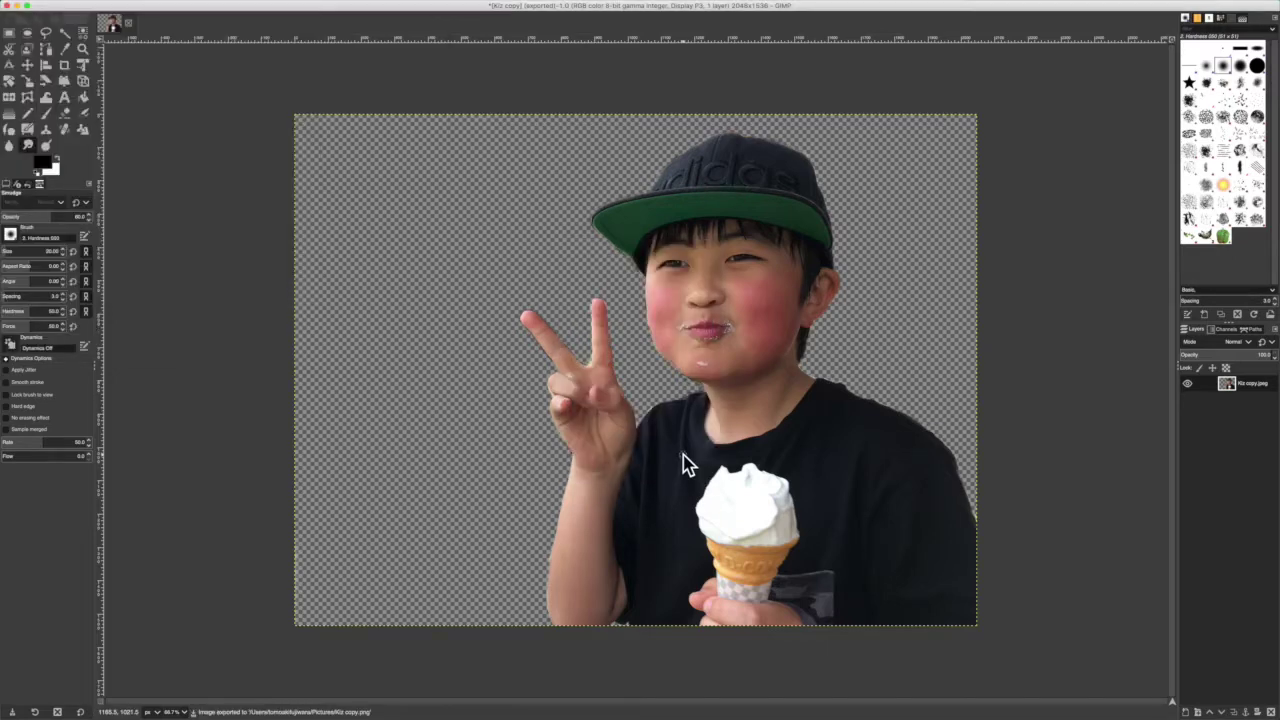
# Quit GIMP, discarding the unsaved changes to the cut-out image
pyautogui.click(80, 8)
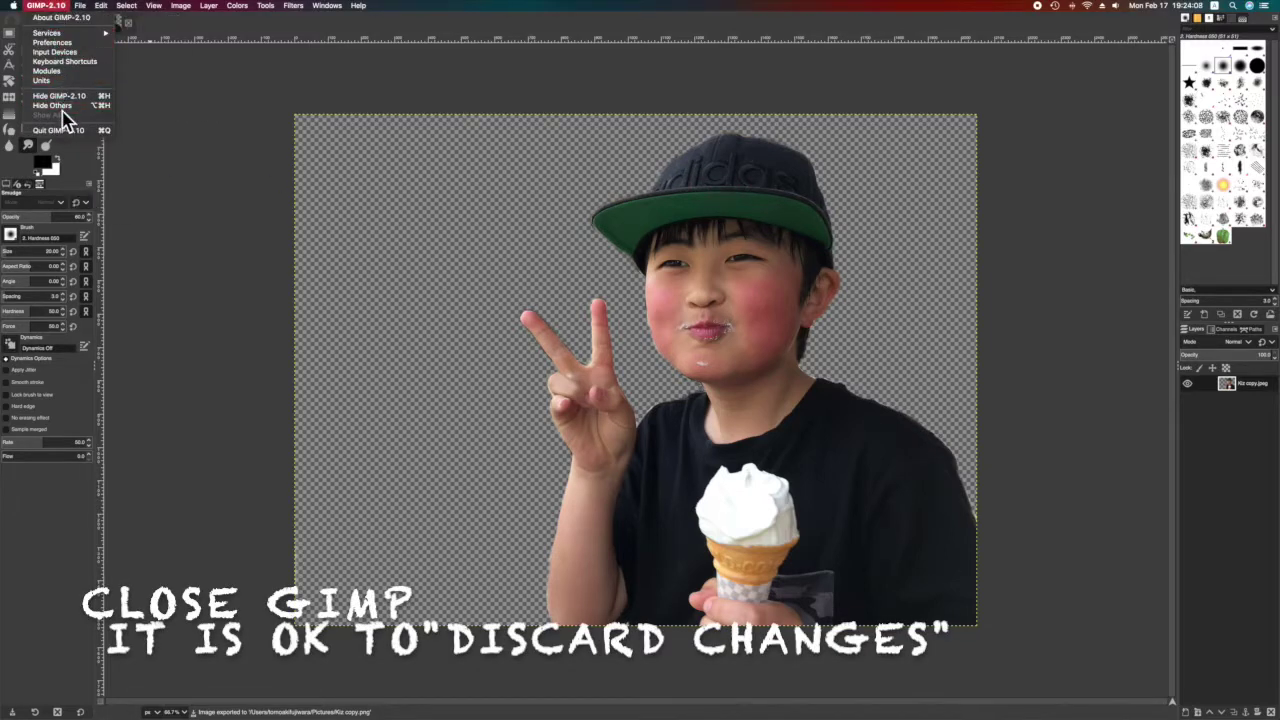
pyautogui.click(64, 130)
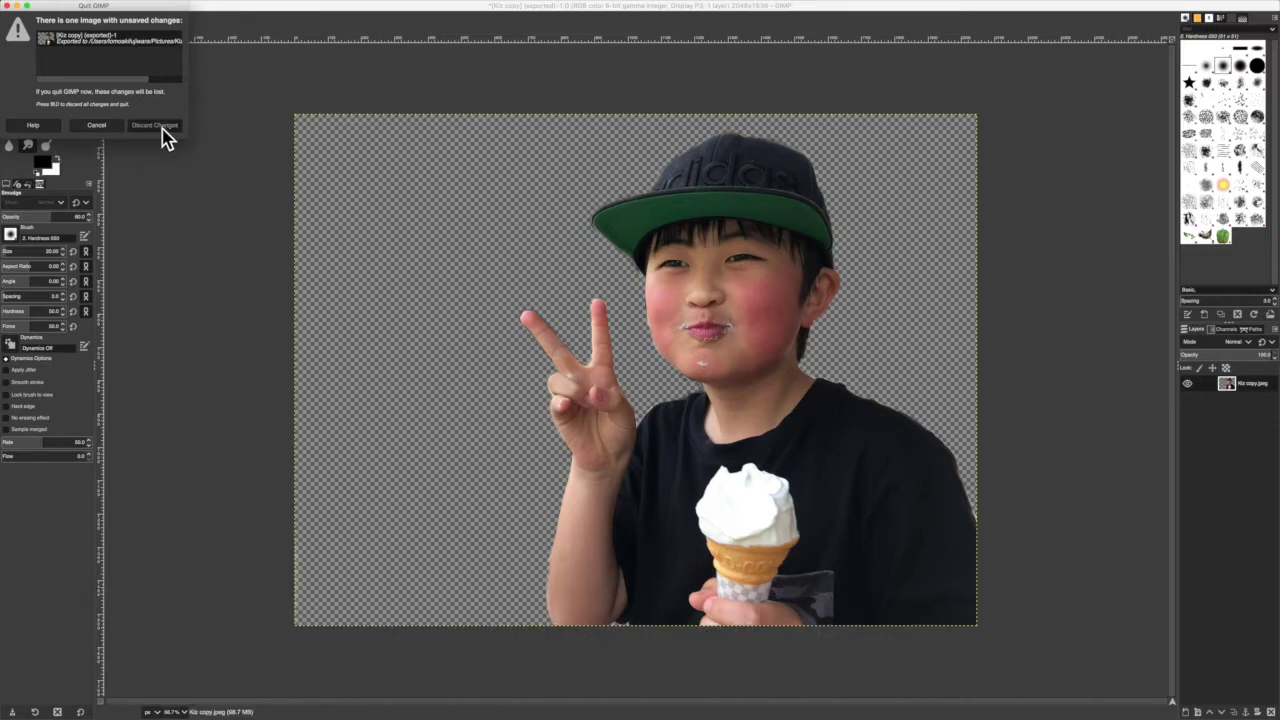
pyautogui.click(155, 125)
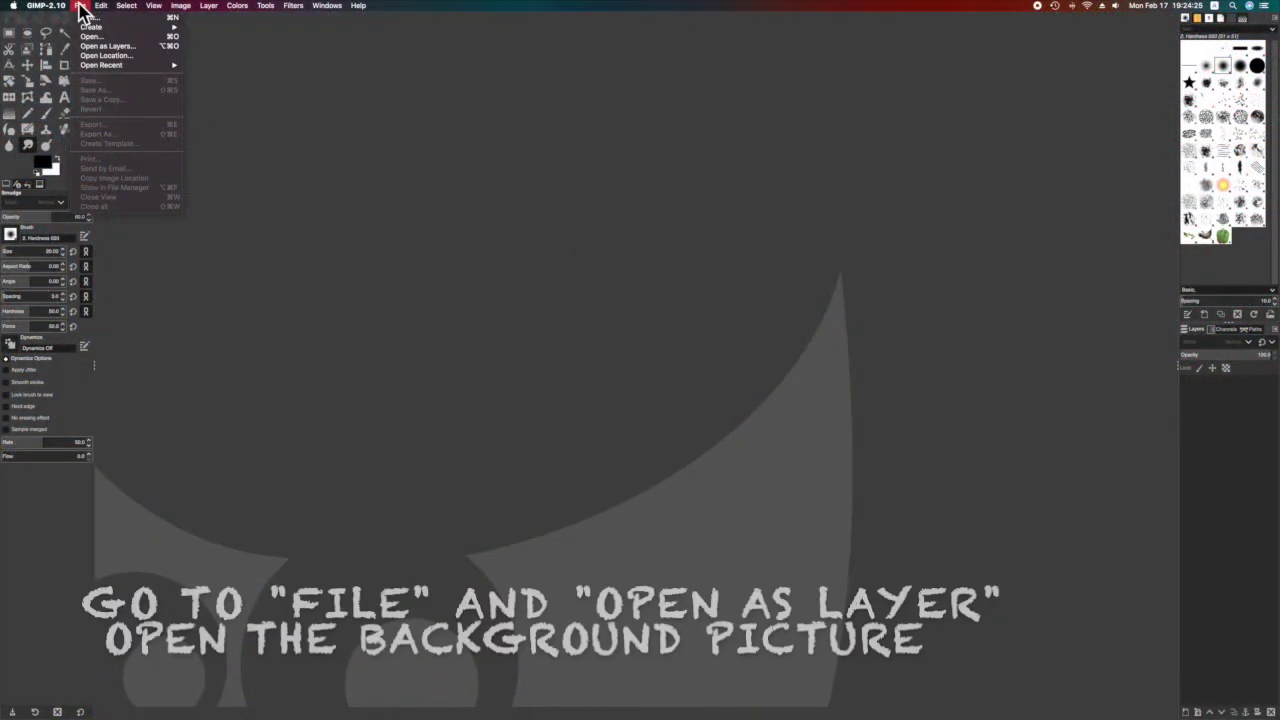
# Open Tulip background.jpeg from Pictures as a layer in GIMP
pyautogui.click(141, 50)
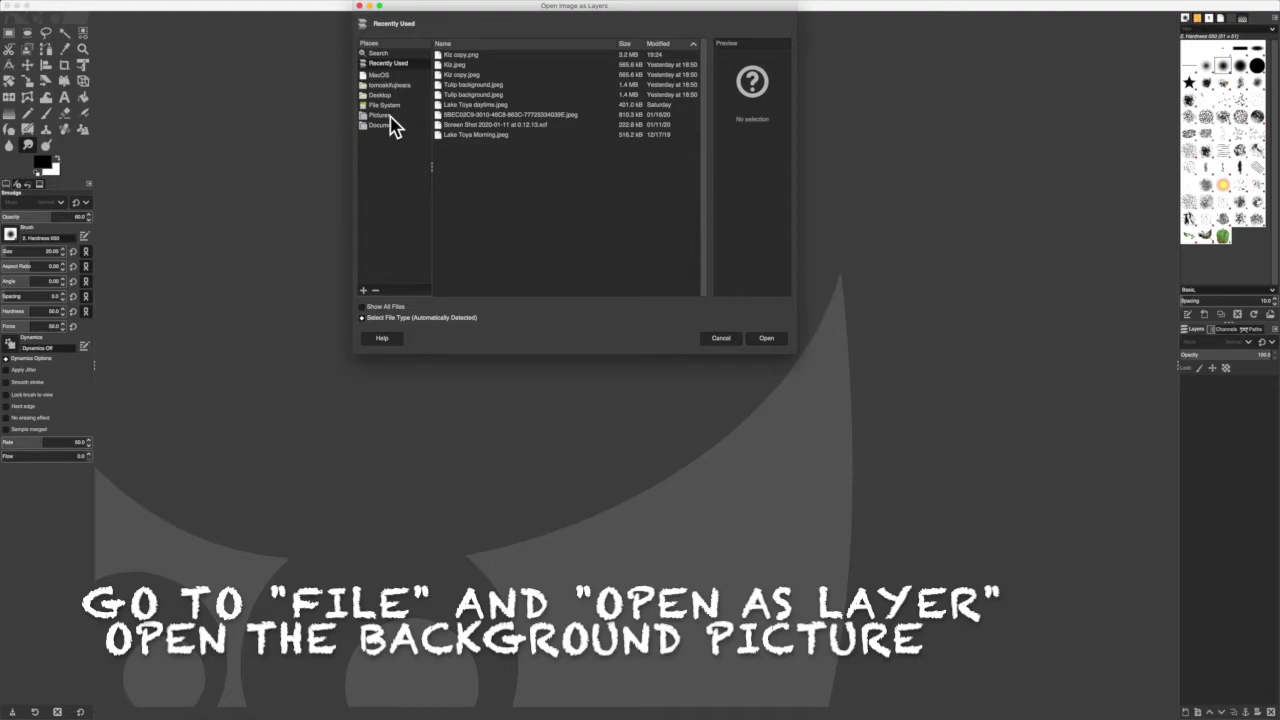
pyautogui.click(390, 116)
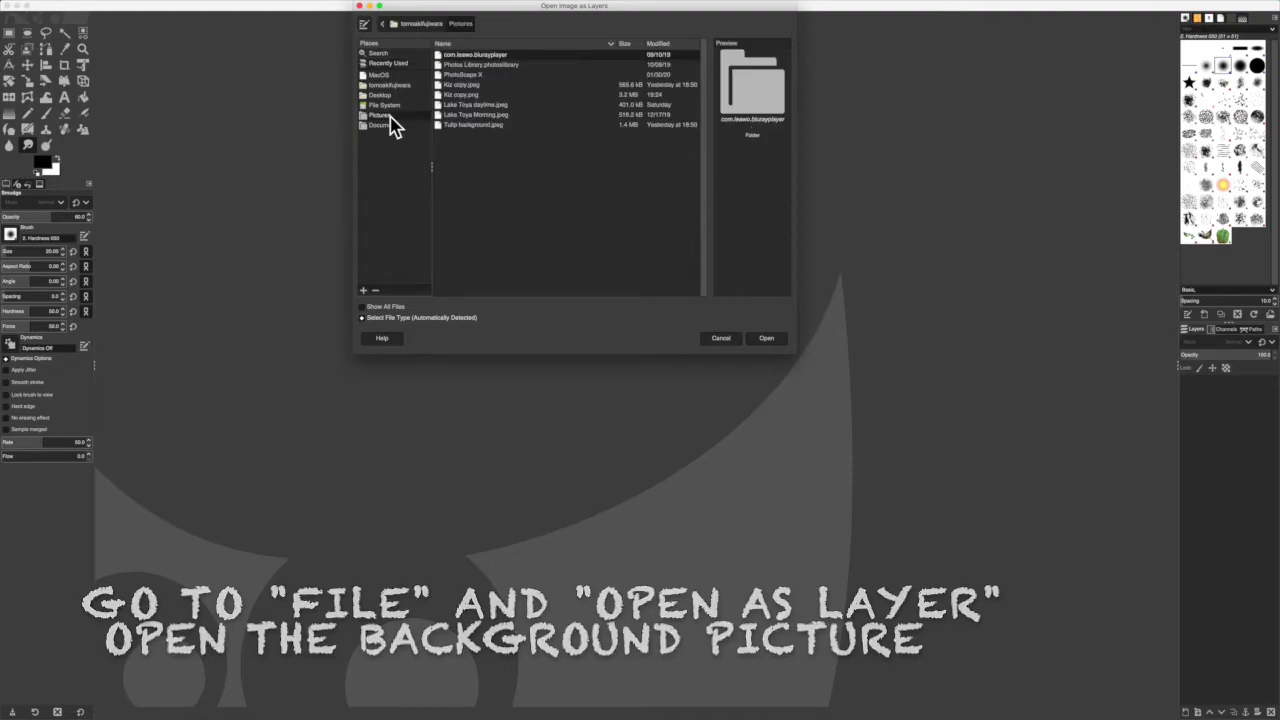
pyautogui.click(515, 127)
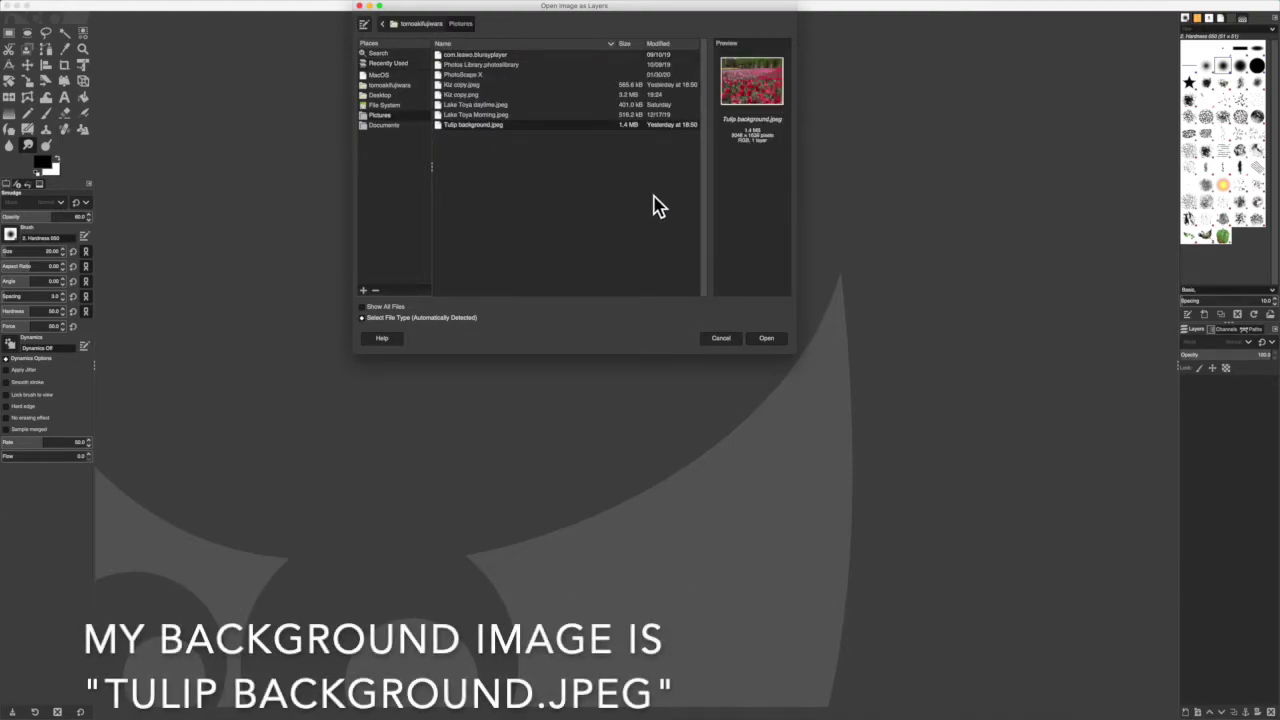
pyautogui.click(764, 339)
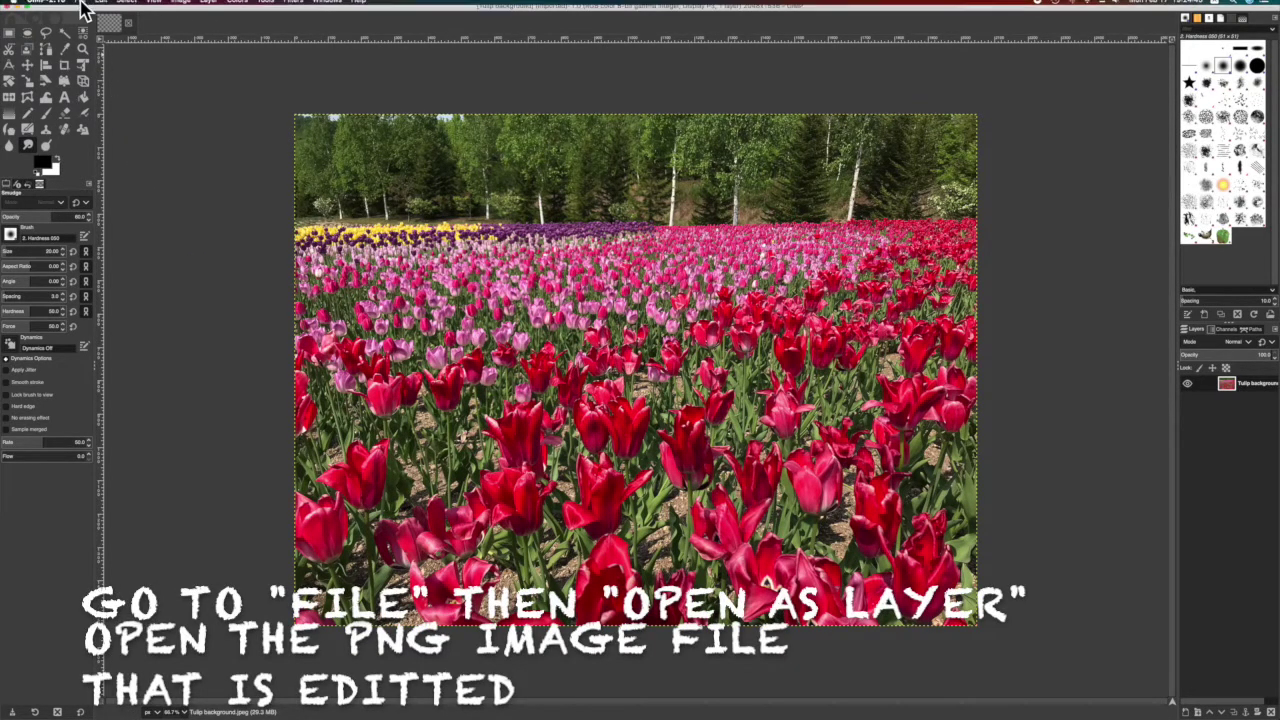
pyautogui.click(103, 8)
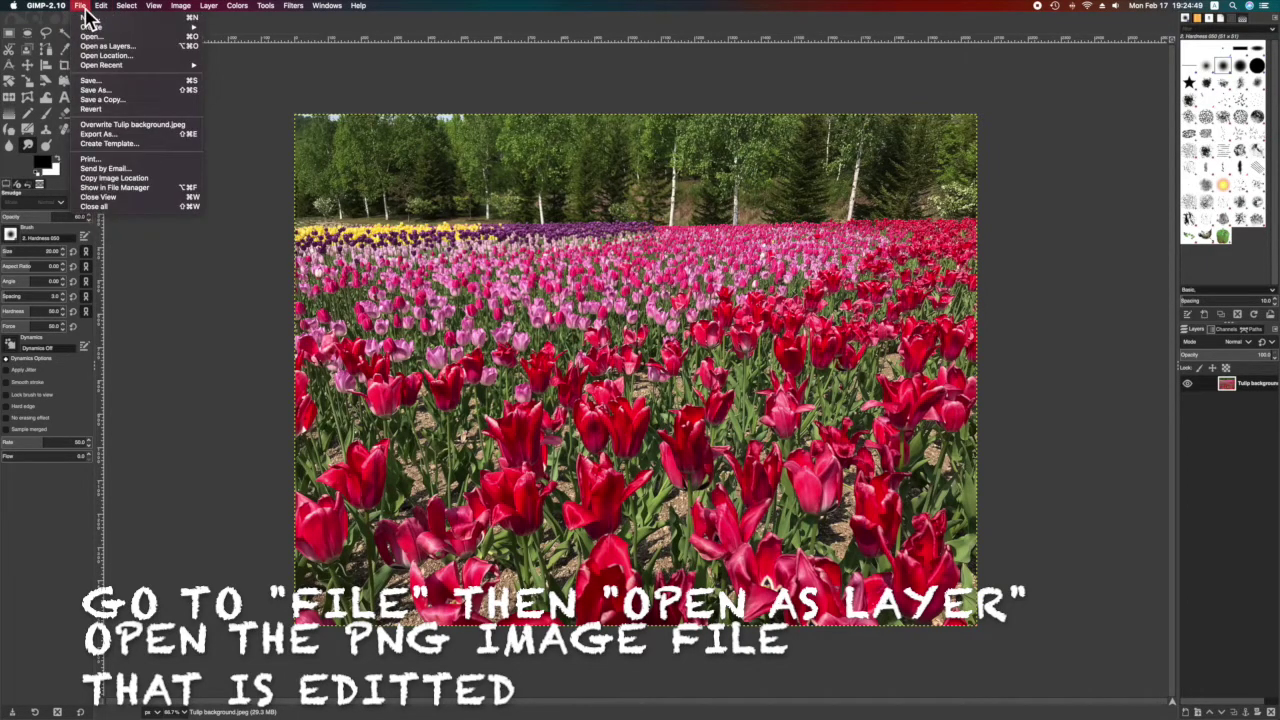
# Add Kiz copy.png from Pictures as a layer above the tulip background
pyautogui.click(165, 48)
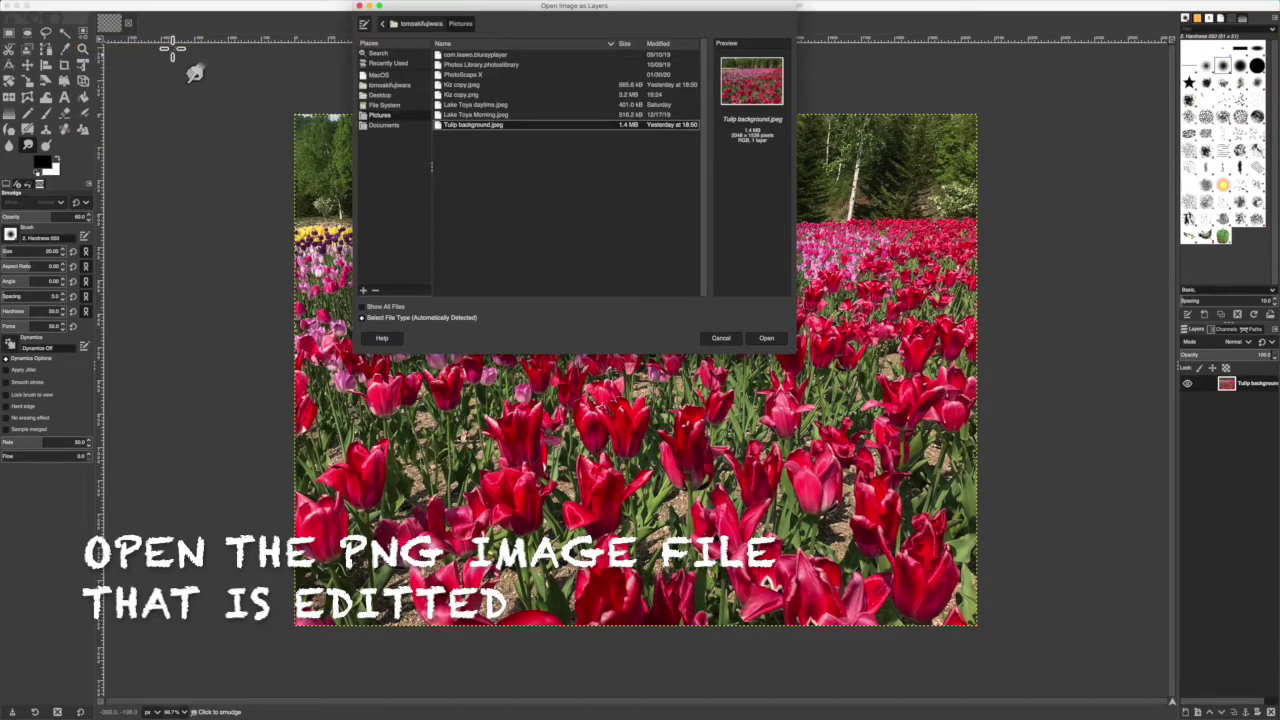
pyautogui.click(487, 95)
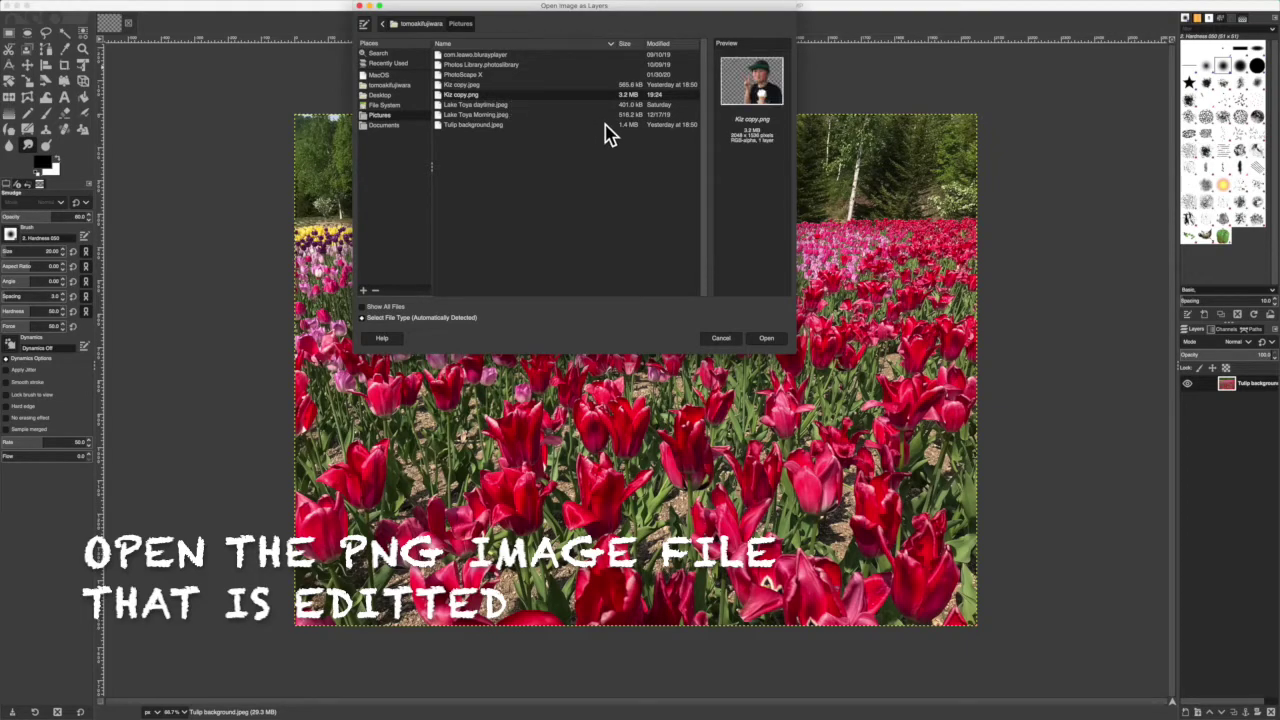
pyautogui.click(765, 340)
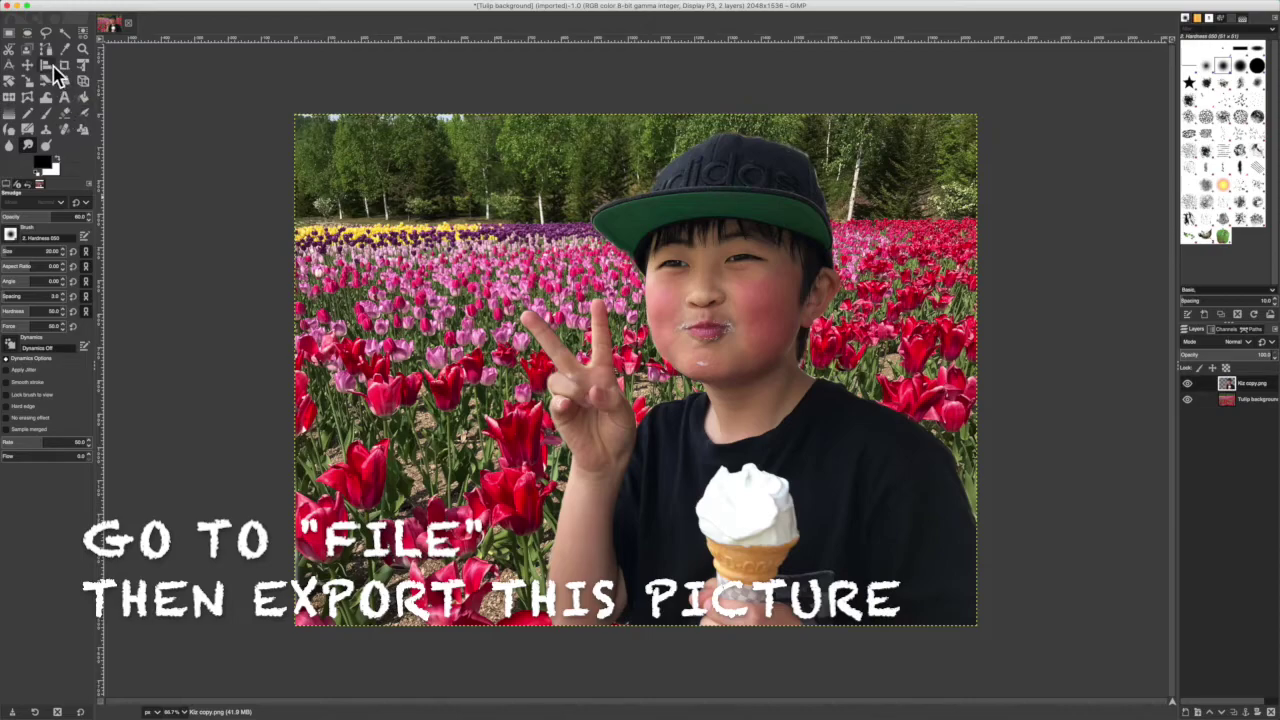
pyautogui.moveTo(80, 8)
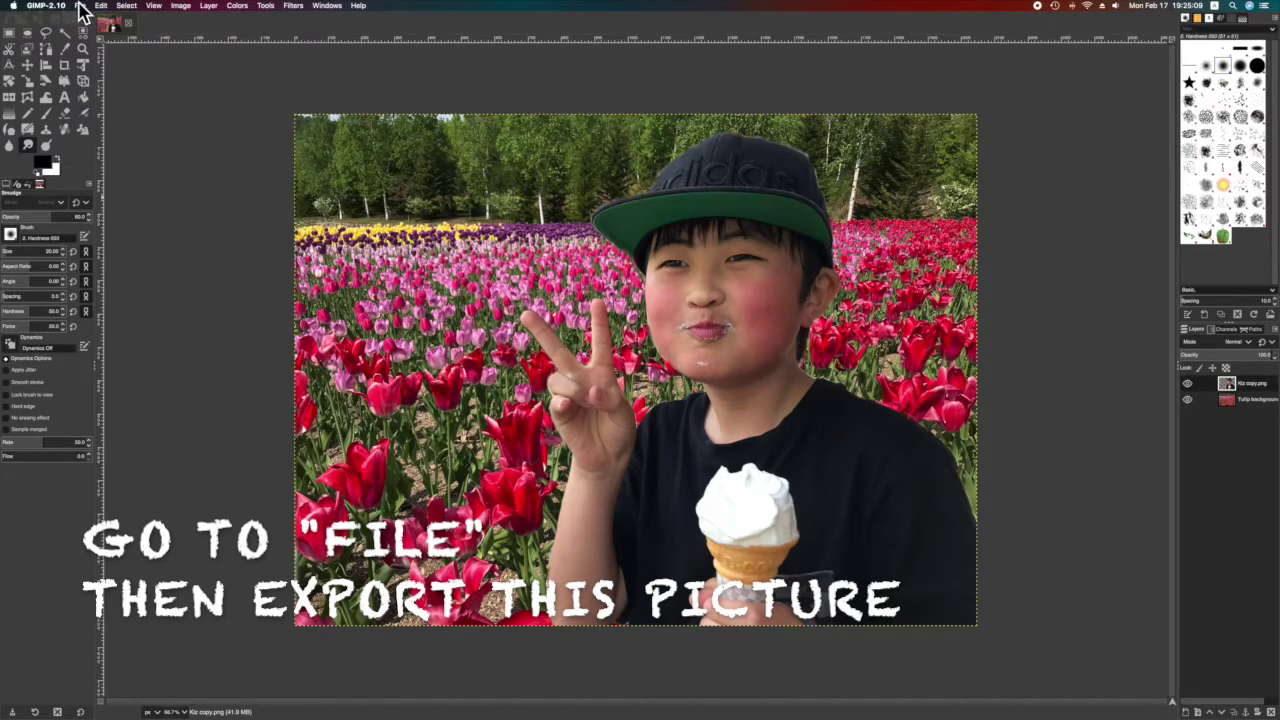
# Export the composite to Pictures as Tulip.kid.jpeg with the default JPEG settings
pyautogui.click(80, 6)
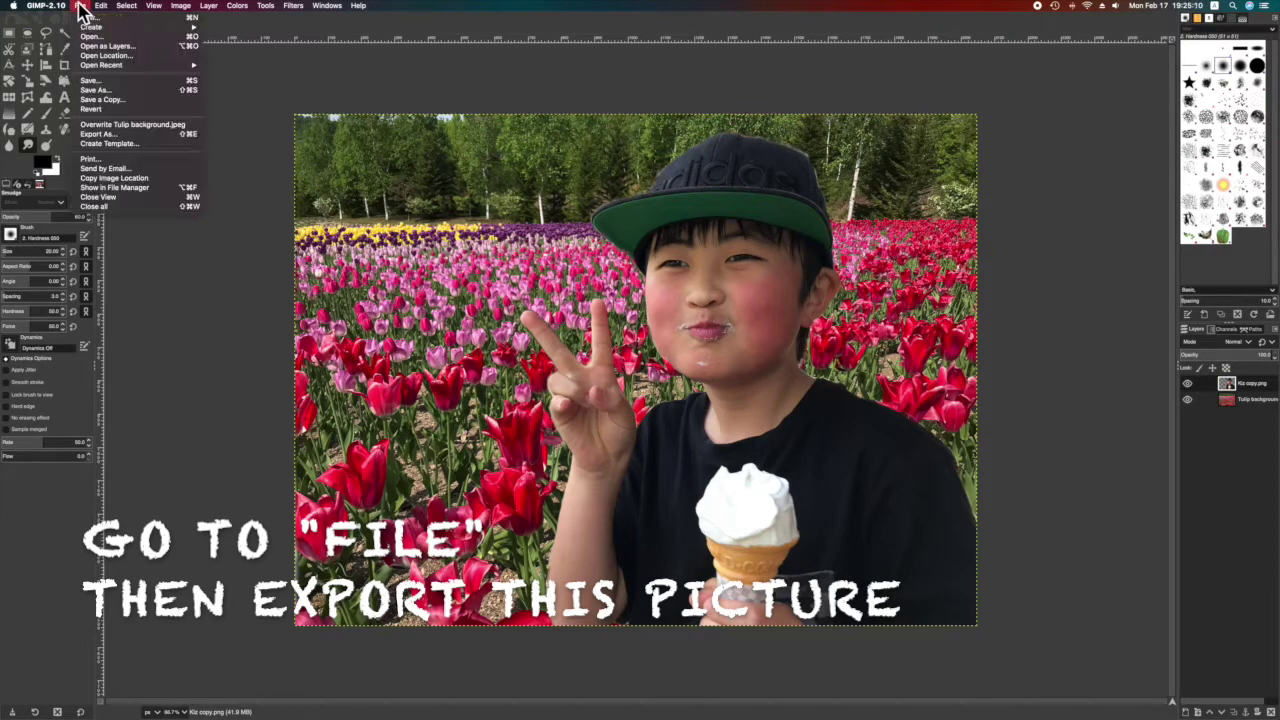
pyautogui.click(116, 136)
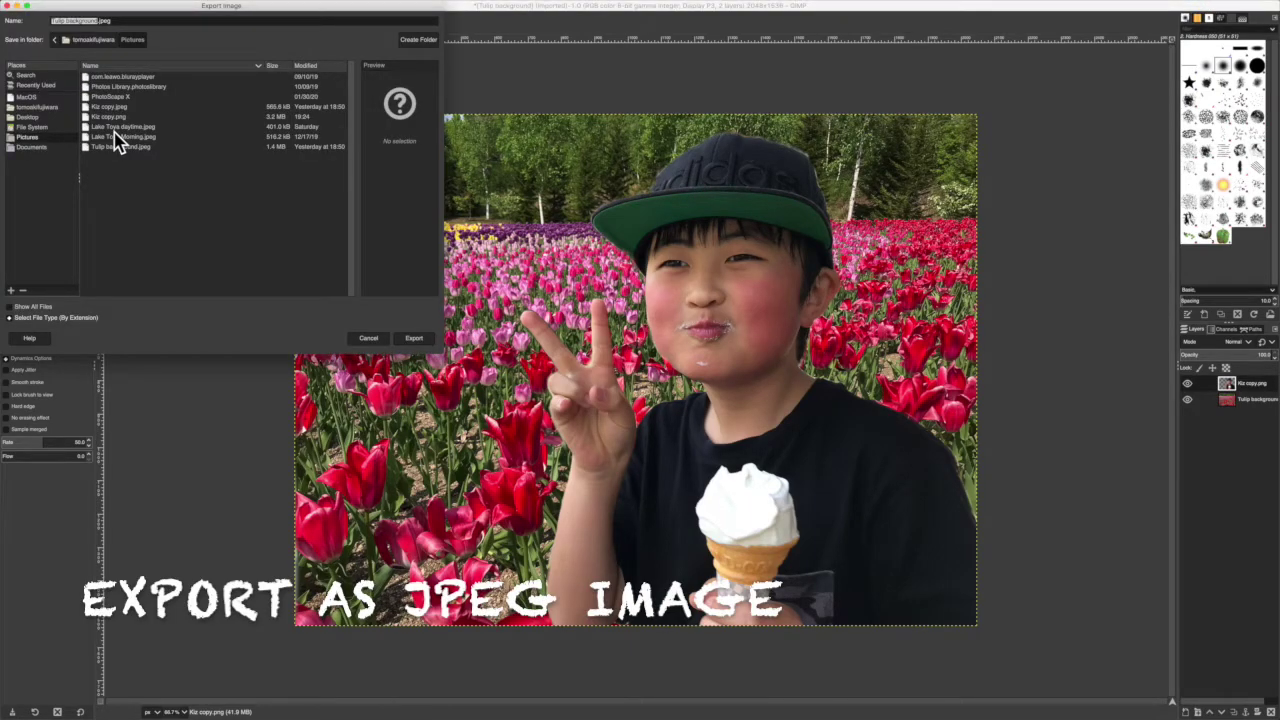
pyautogui.click(102, 22)
pyautogui.moveTo(100, 21); pyautogui.dragTo(66, 21)
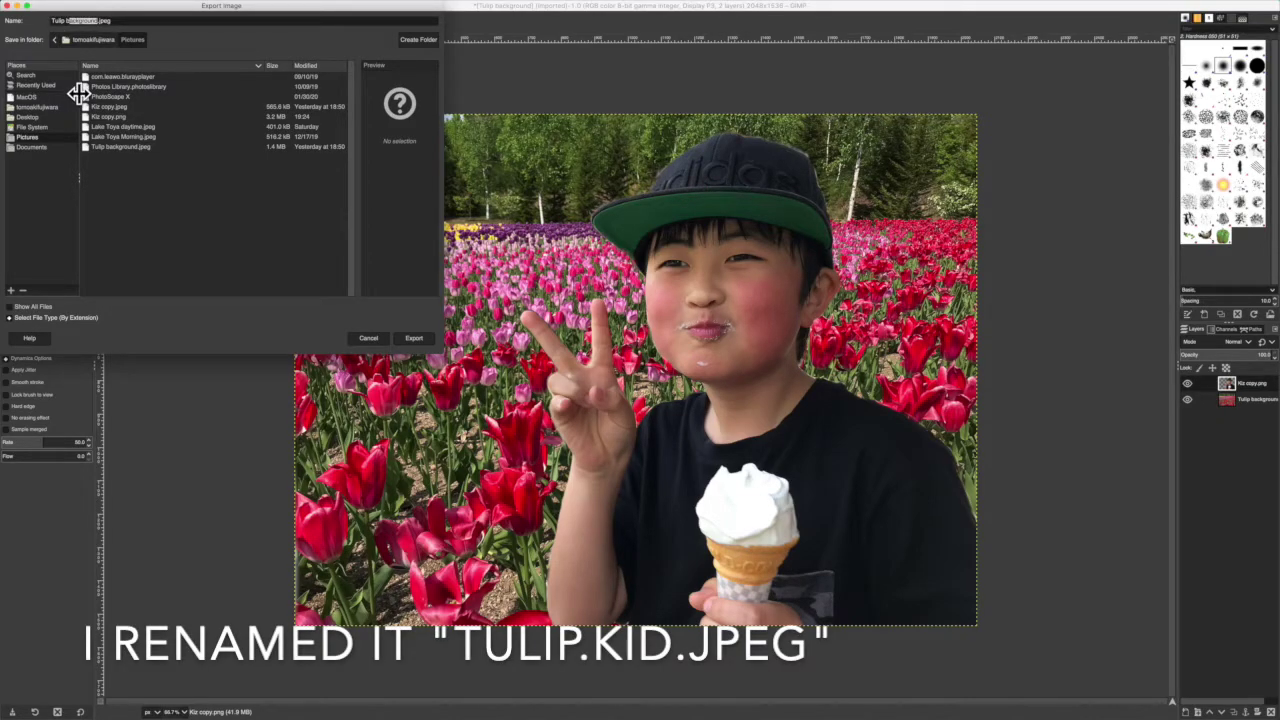
pyautogui.press('BackSpace')
pyautogui.press('BackSpace')
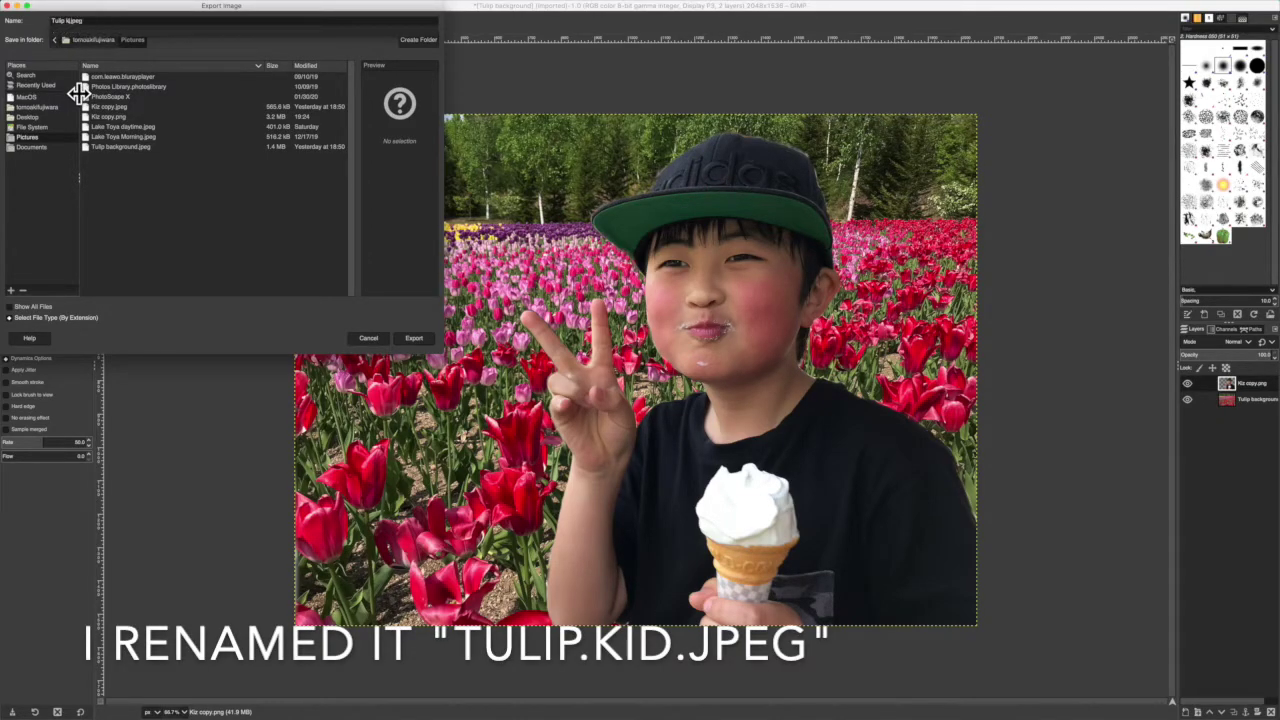
pyautogui.write('d')
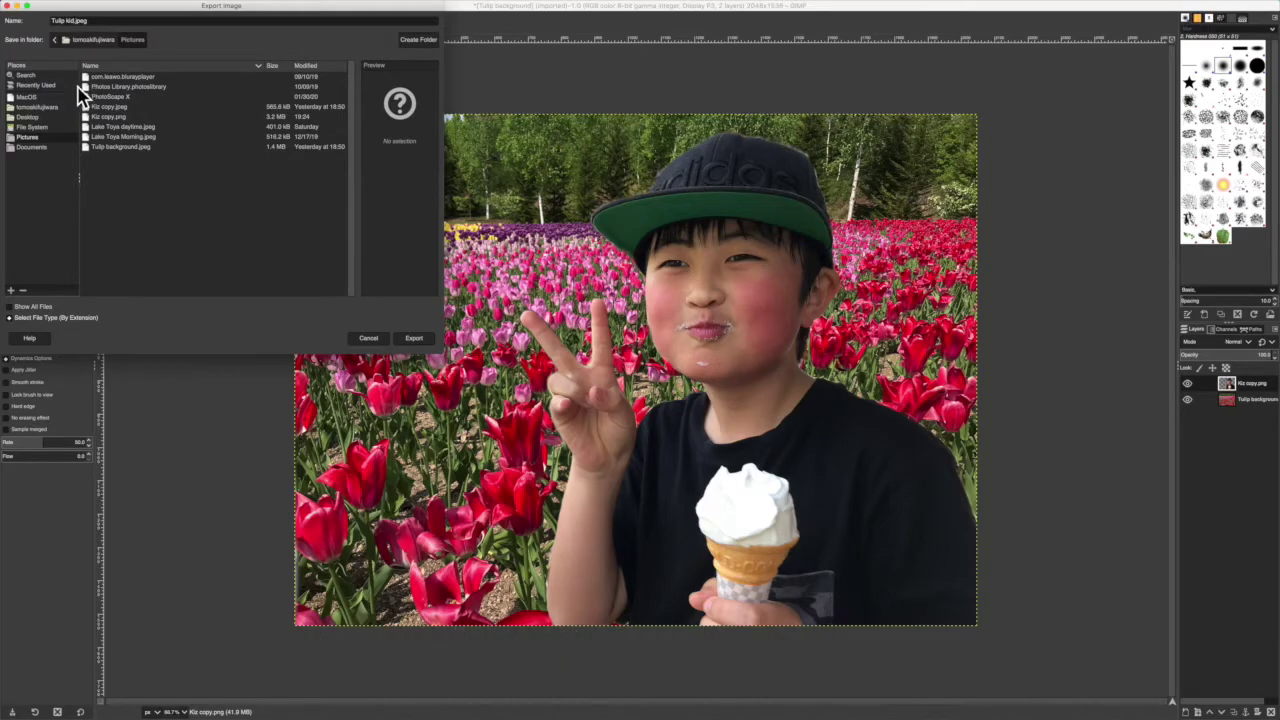
pyautogui.press('BackSpace')
pyautogui.write('.')
pyautogui.click(409, 342)
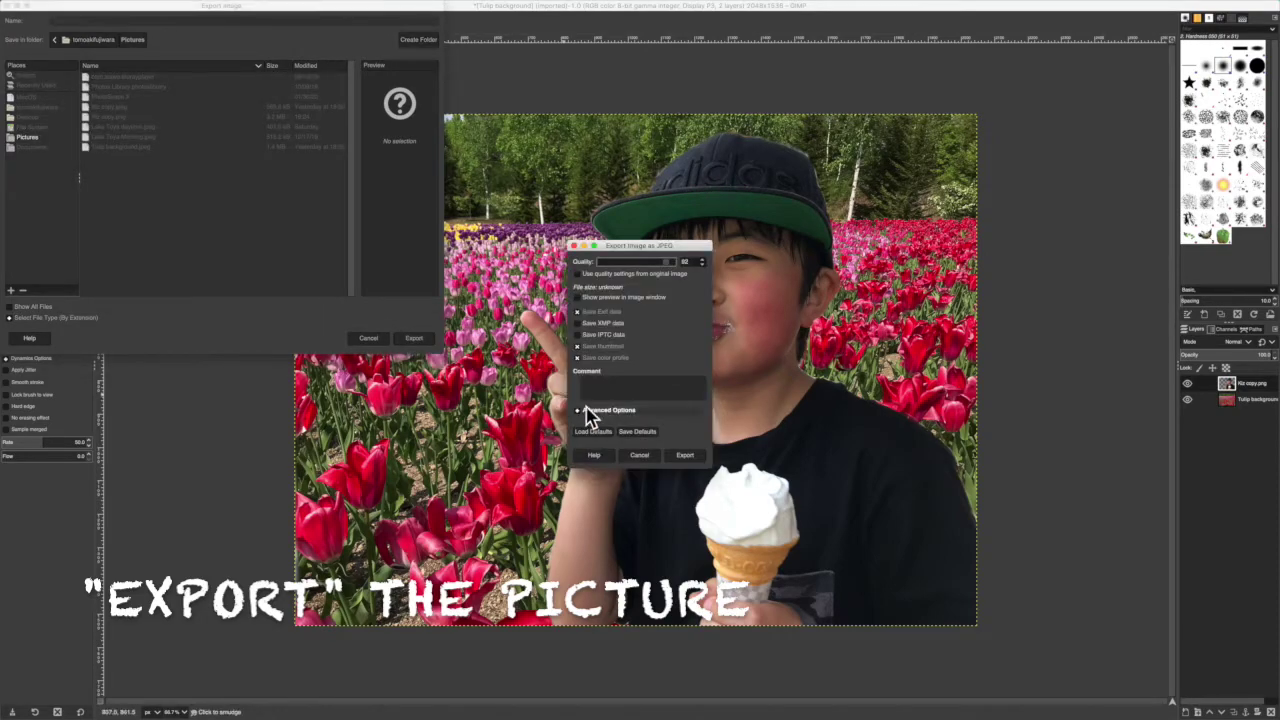
pyautogui.click(687, 458)
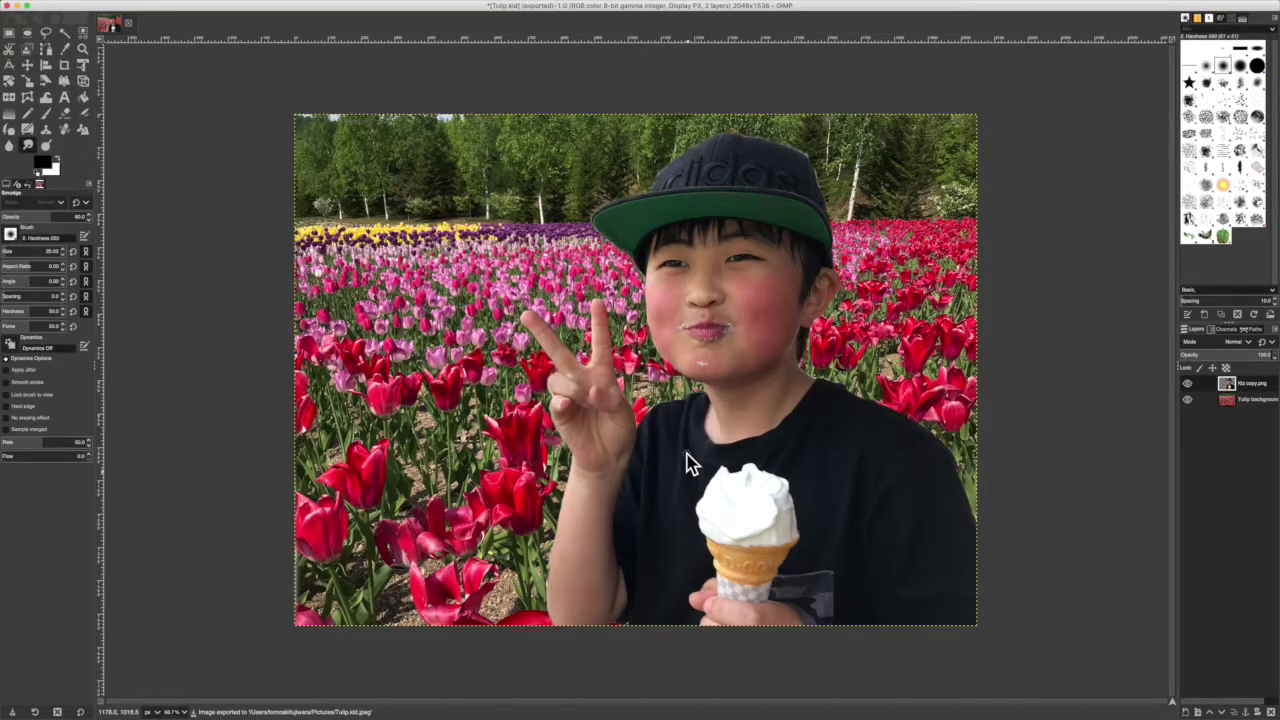
# Quit GIMP without saving and select Tulip.kid.jpeg in Finder's Pictures folder
pyautogui.click(45, 5)
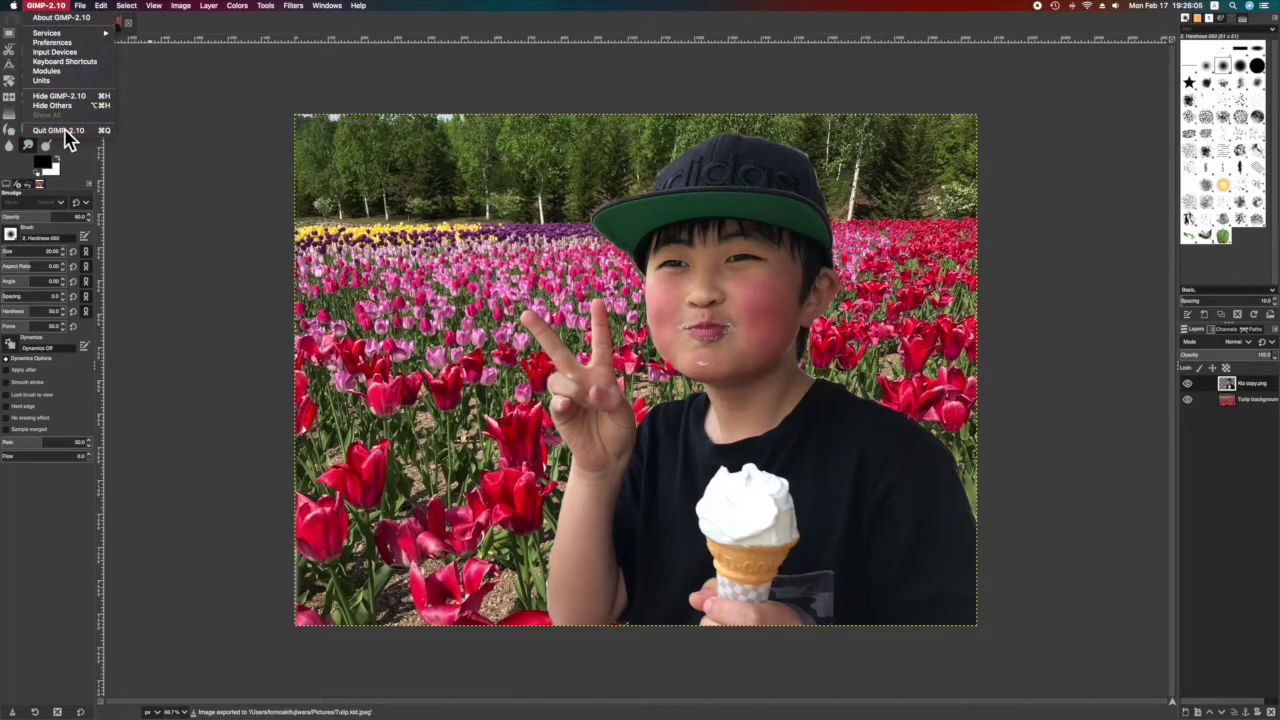
pyautogui.click(64, 130)
pyautogui.click(149, 129)
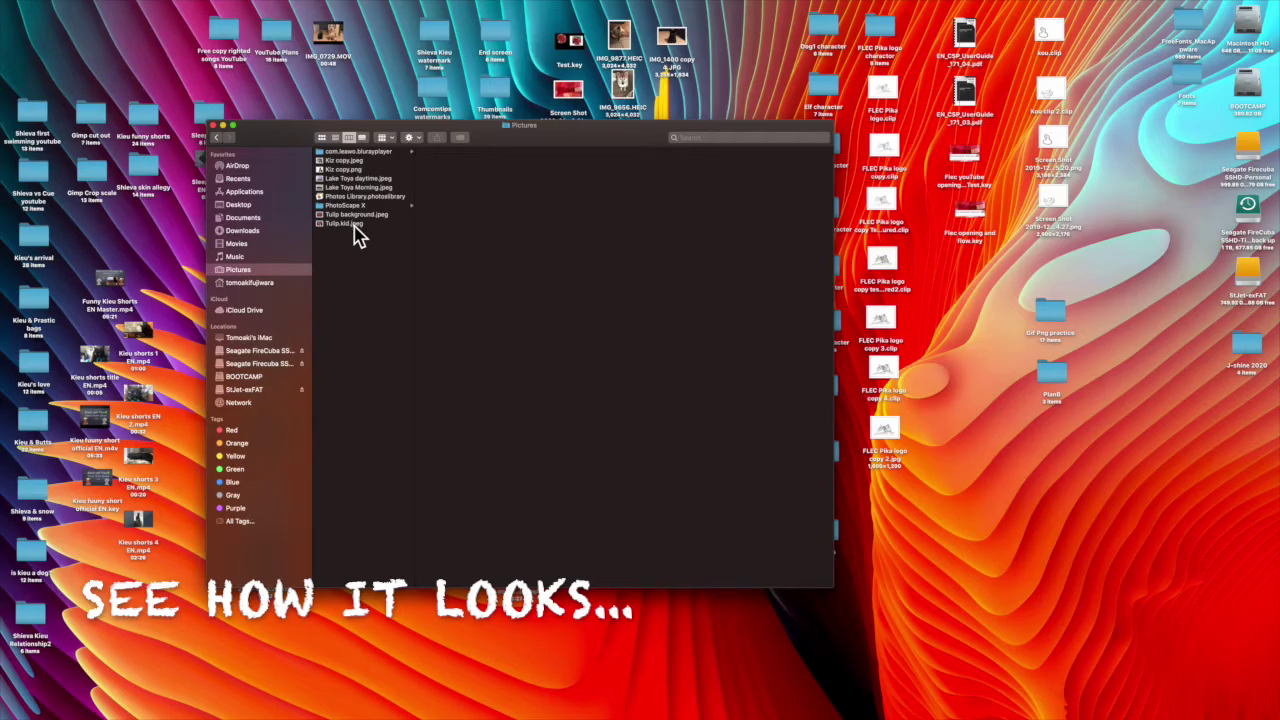
pyautogui.click(345, 223)
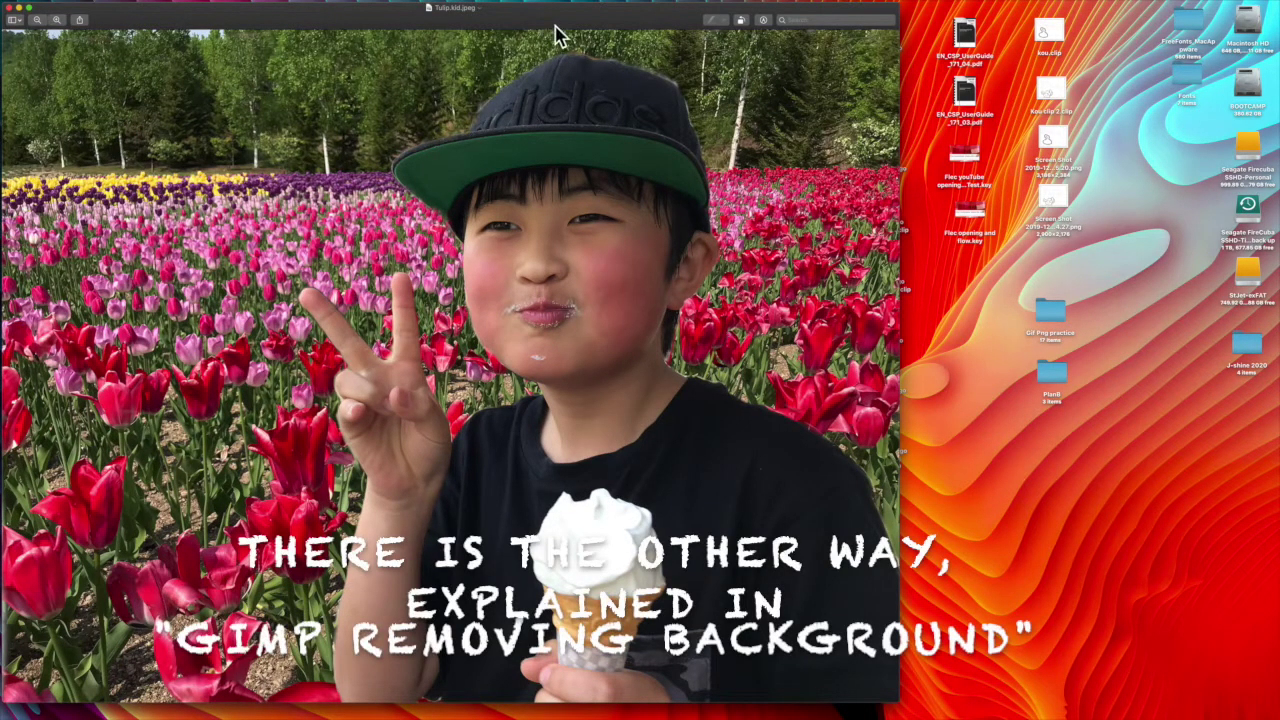
# Move the Preview window showing Tulip.kid.jpeg further to the right
pyautogui.moveTo(561, 20); pyautogui.dragTo(735, 28)
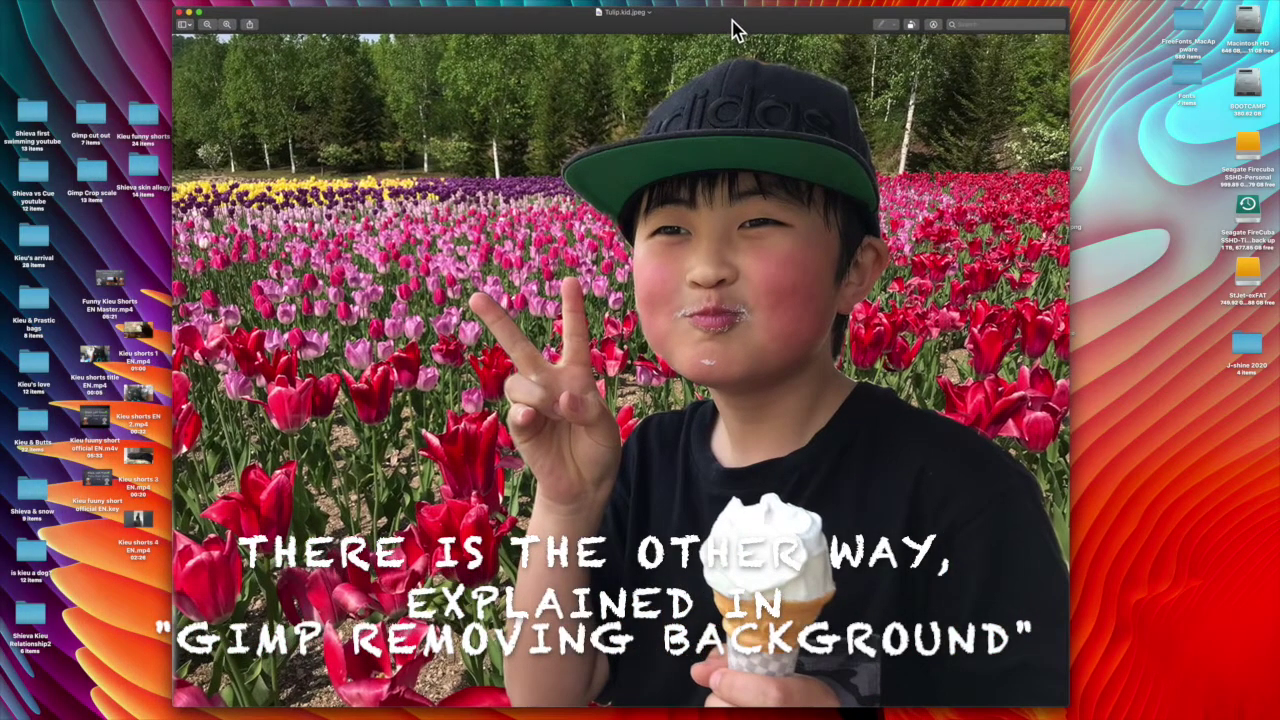